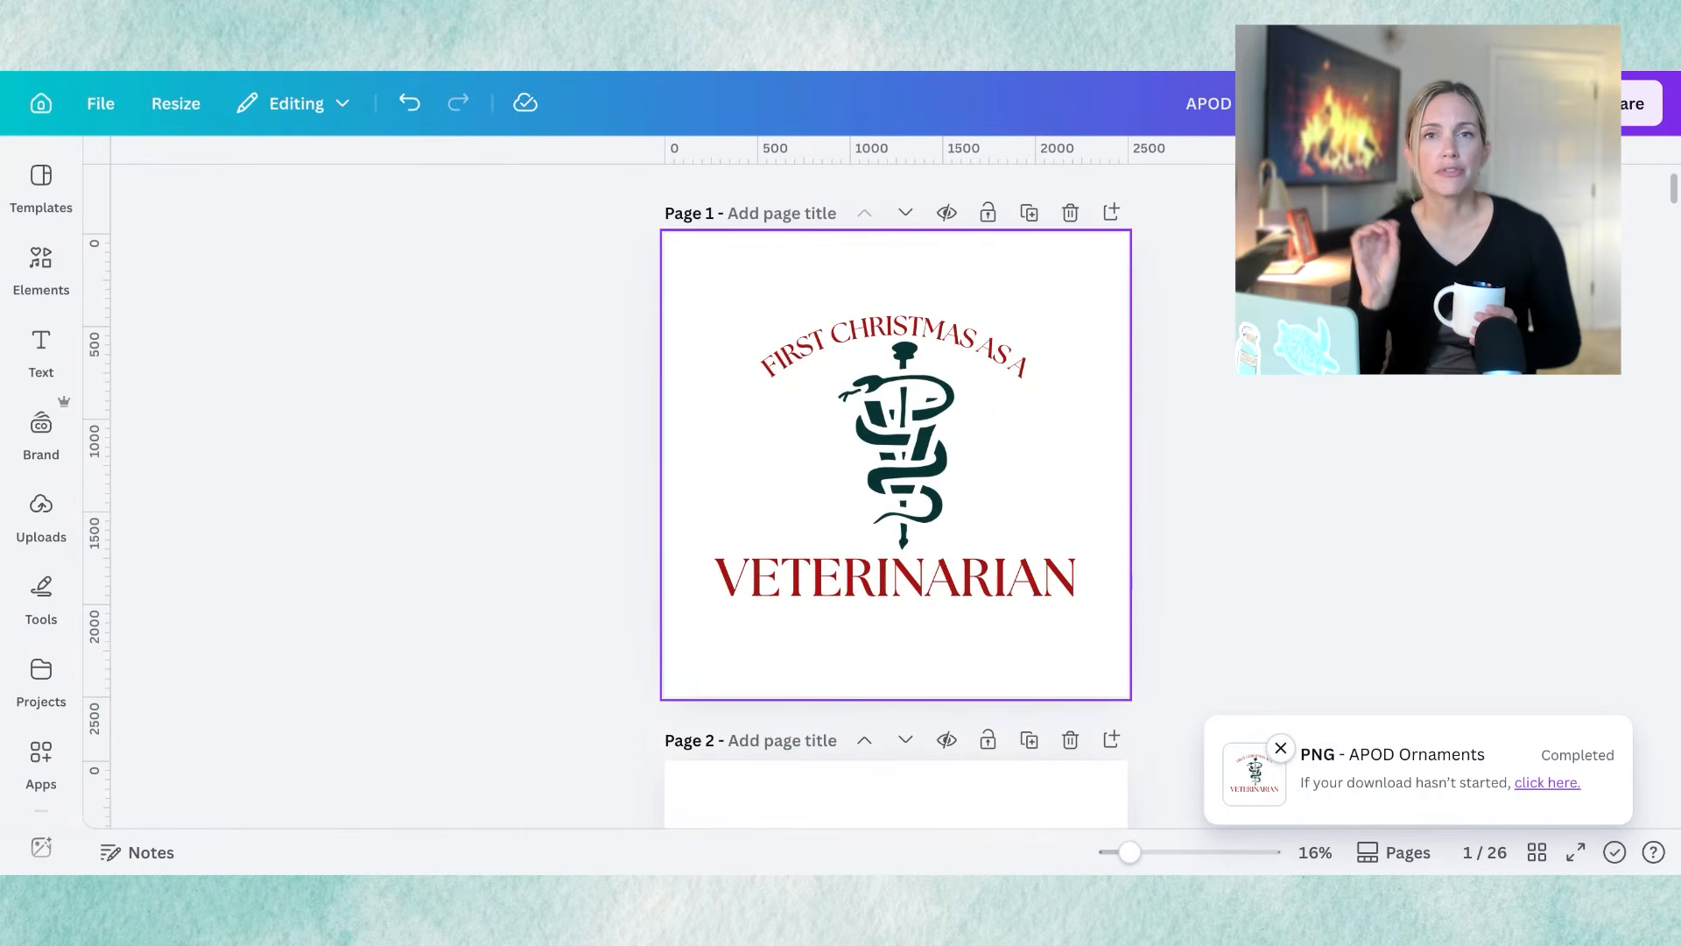
# Step: Look through the First Christmas ornament designs for the veterinarian, doctor and physician pages
pyautogui.scroll(-1, 895, 490)
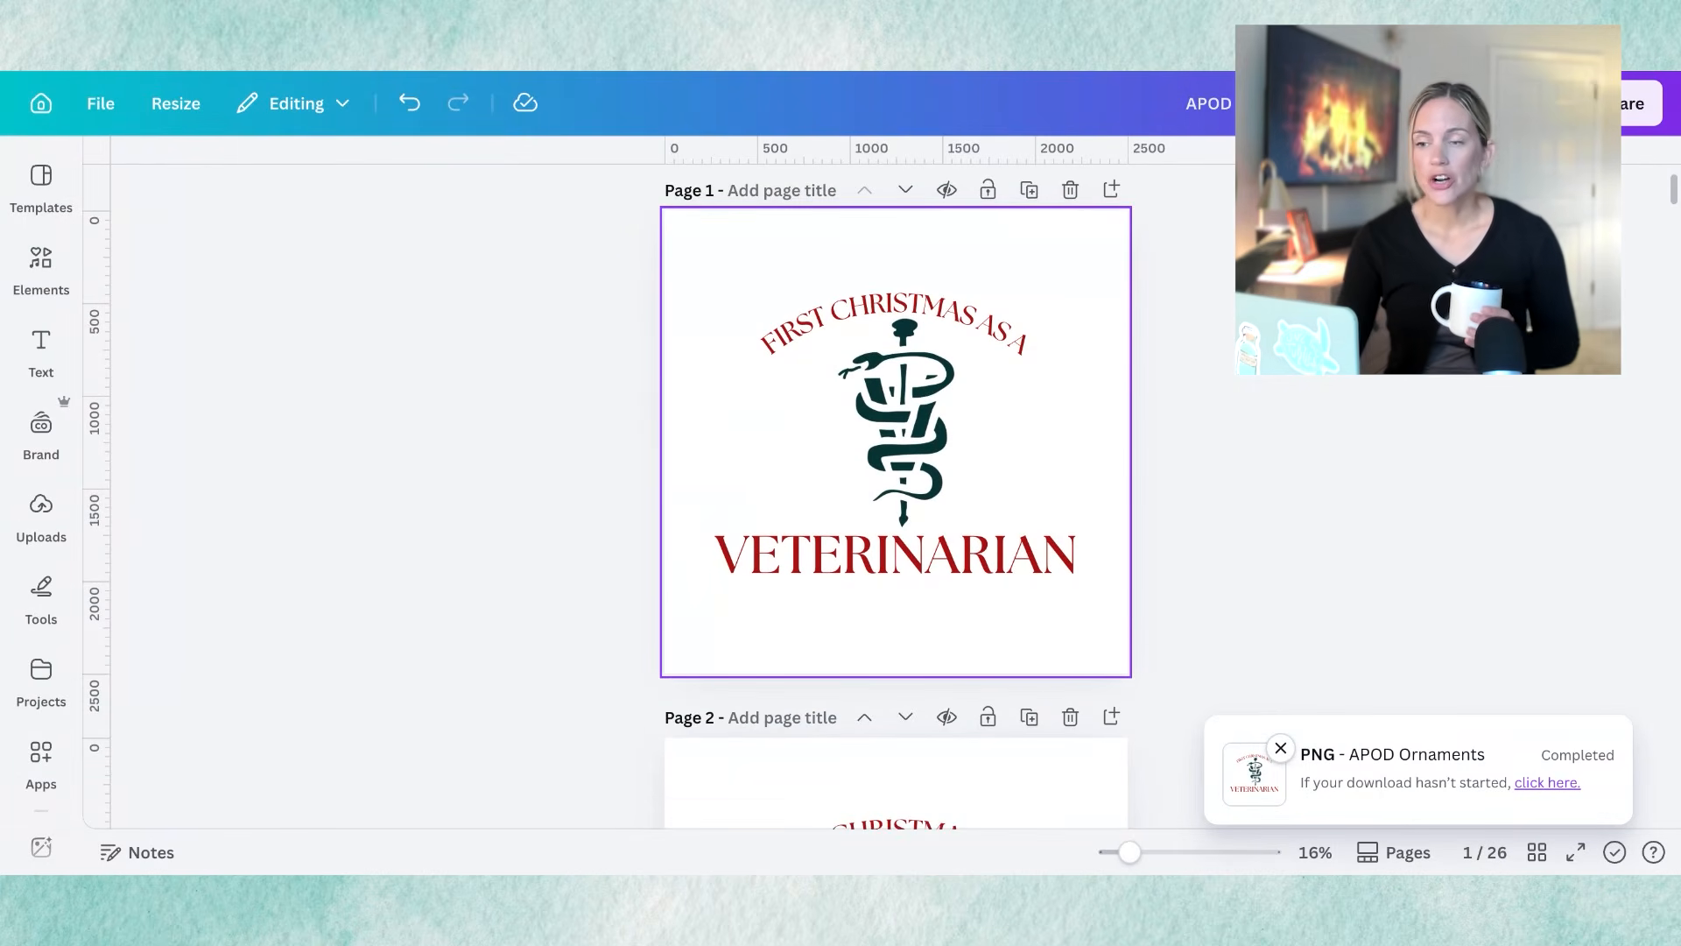
pyautogui.scroll(-10, 895, 491)
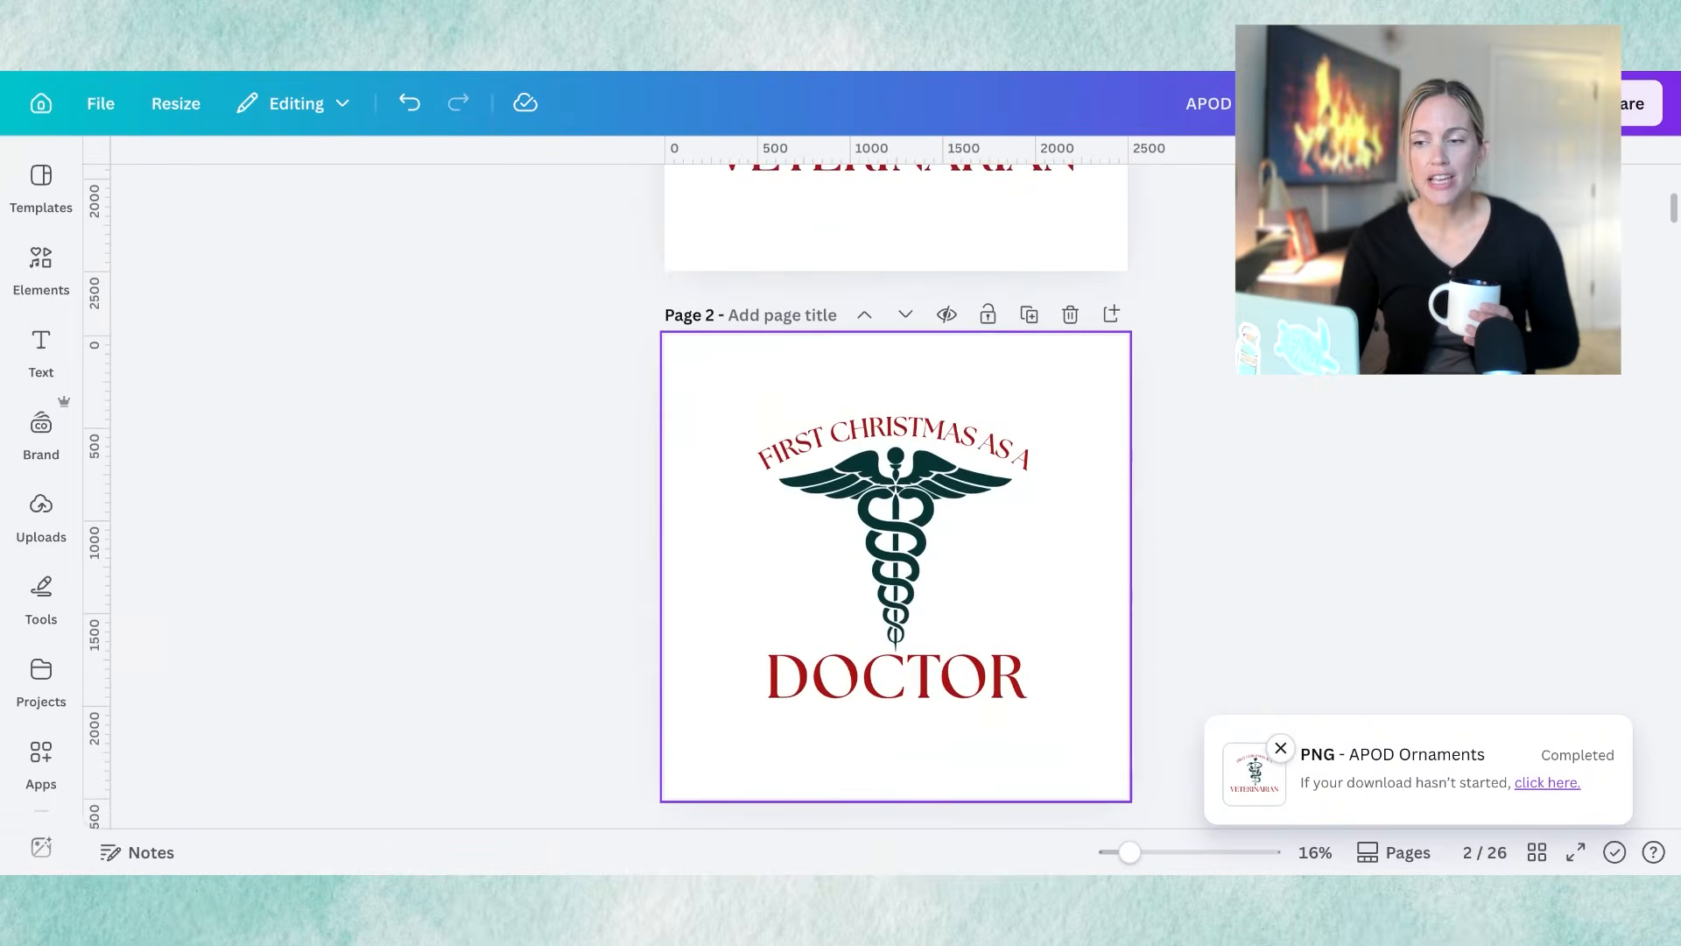
pyautogui.scroll(-5, 895, 490)
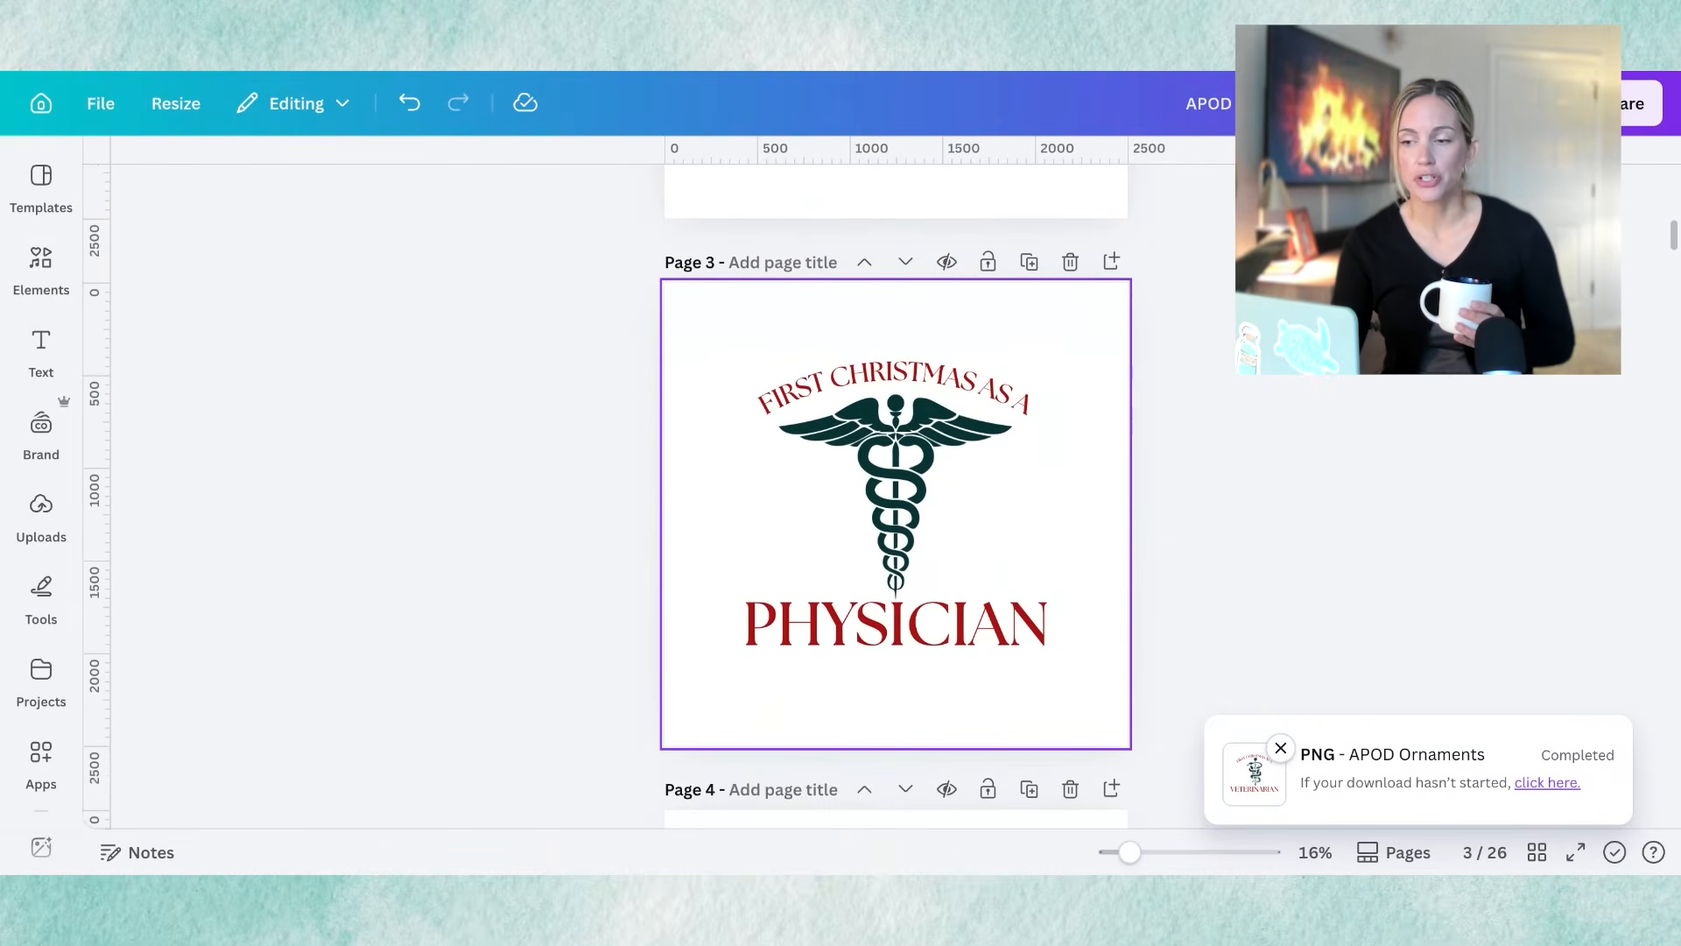
pyautogui.scroll(-1, 894, 491)
pyautogui.scroll(5, 895, 491)
pyautogui.scroll(8, 895, 490)
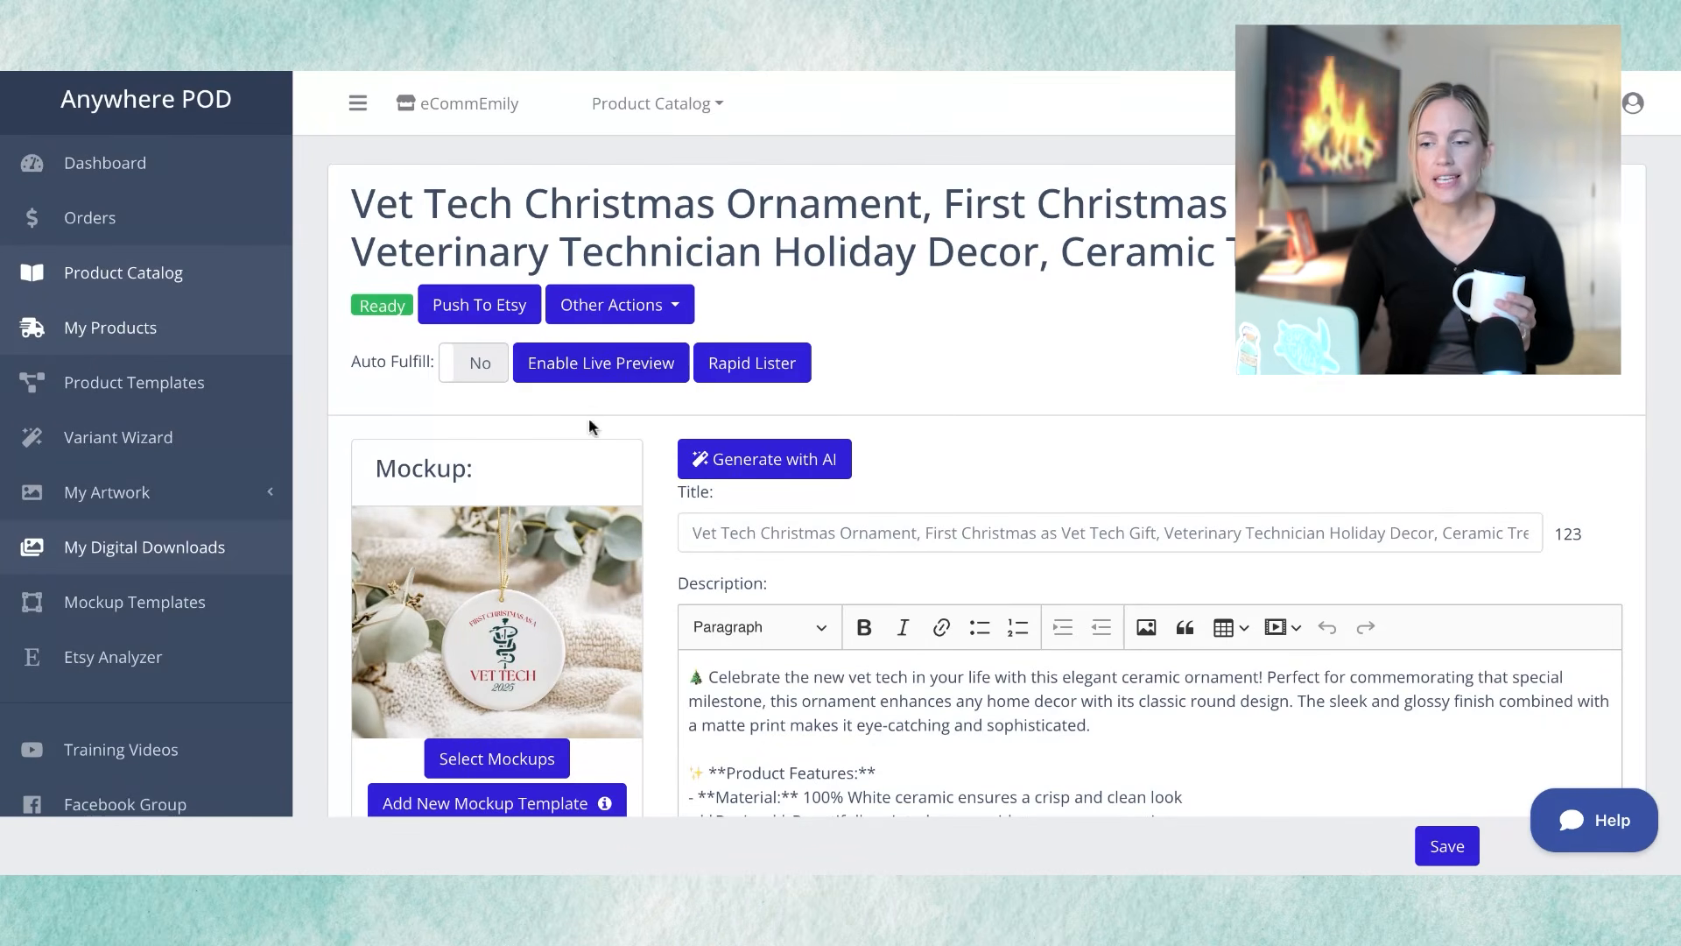
# Step: In Anywhere POD, review the Vet Tech ornament's description, artwork and tags, and update its mockup selection
pyautogui.scroll(-5, 618, 539)
pyautogui.scroll(-3, 619, 543)
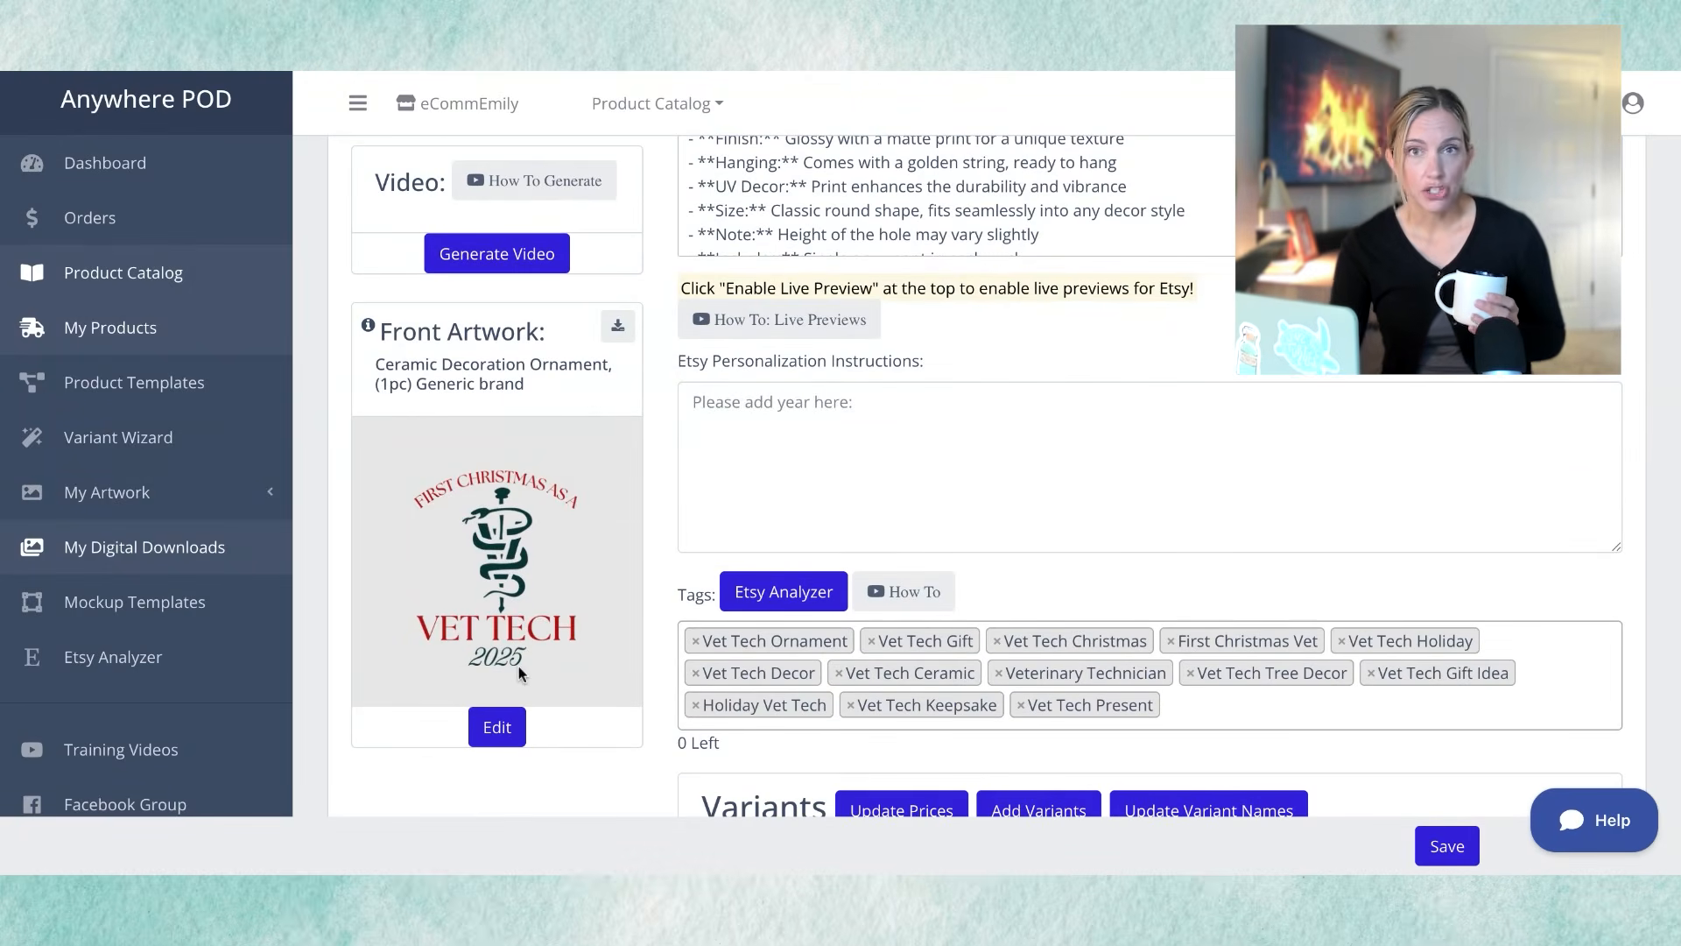
pyautogui.scroll(1, 1078, 408)
pyautogui.scroll(3, 1078, 408)
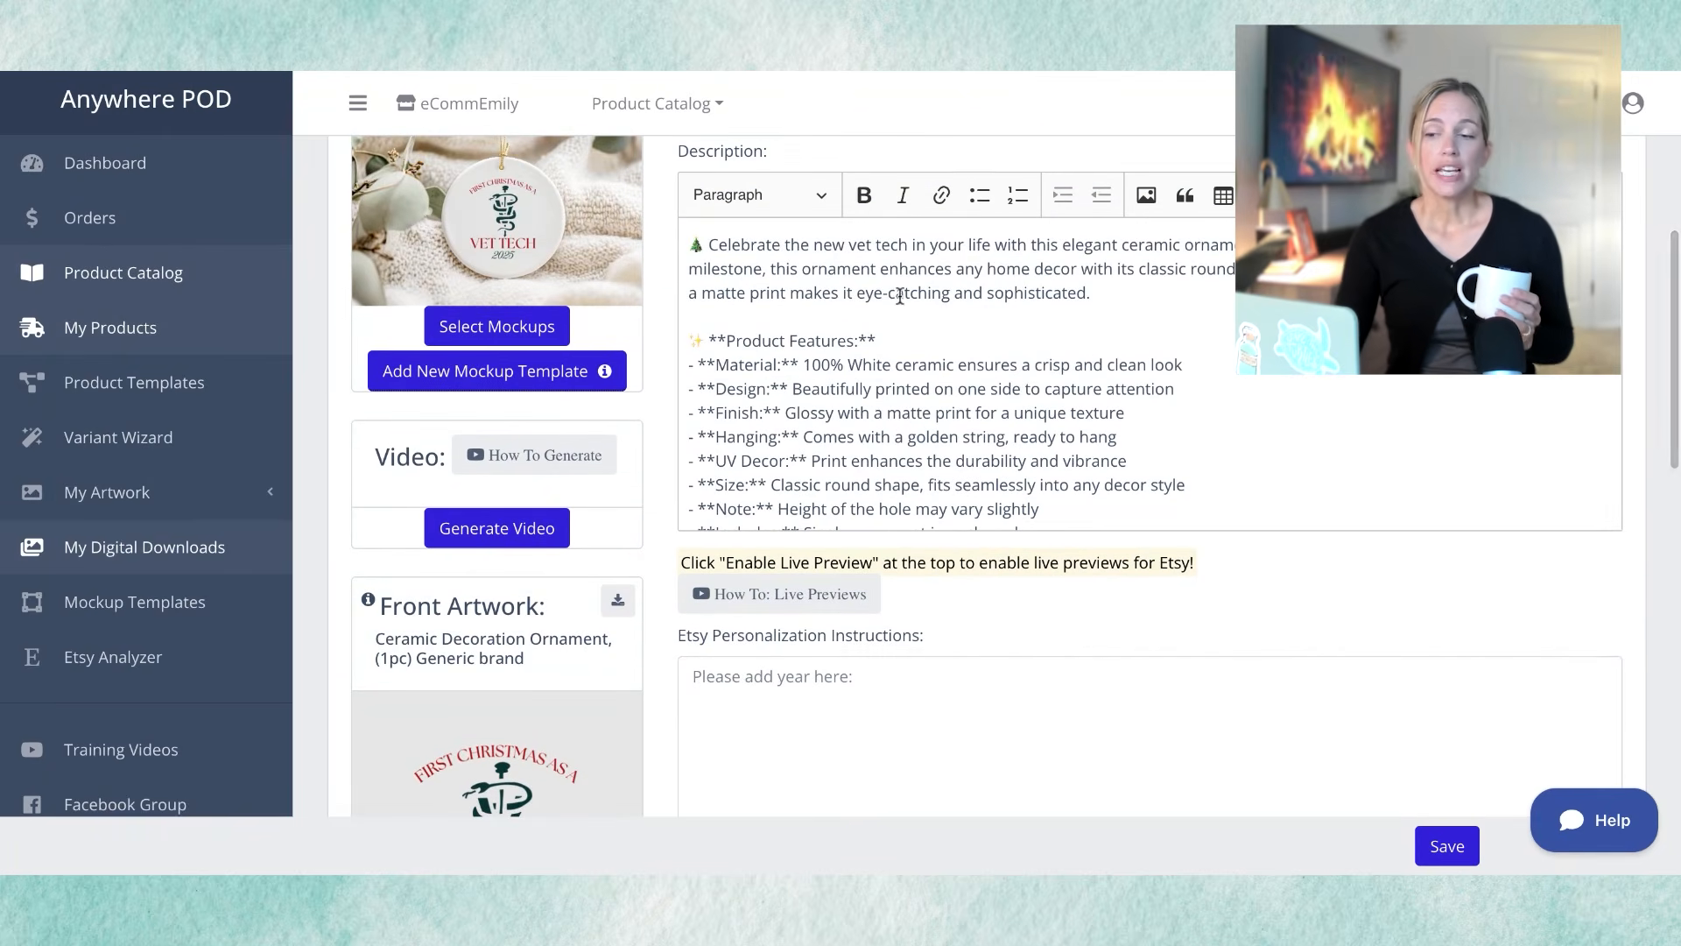
pyautogui.scroll(2, 831, 263)
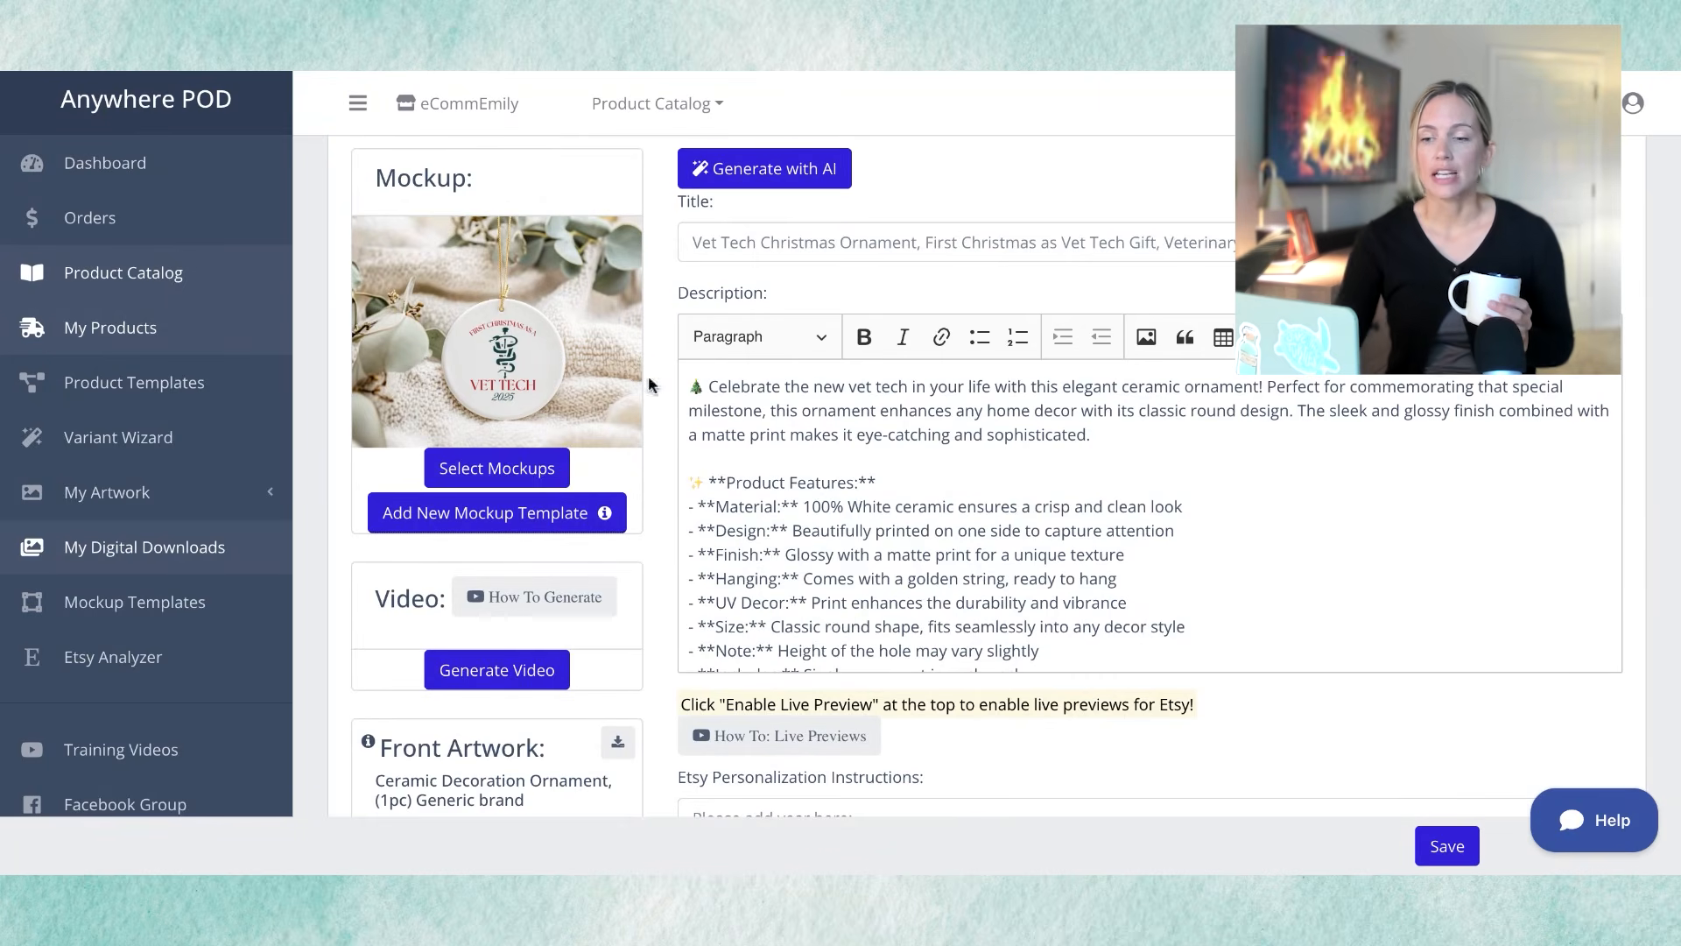
pyautogui.click(514, 473)
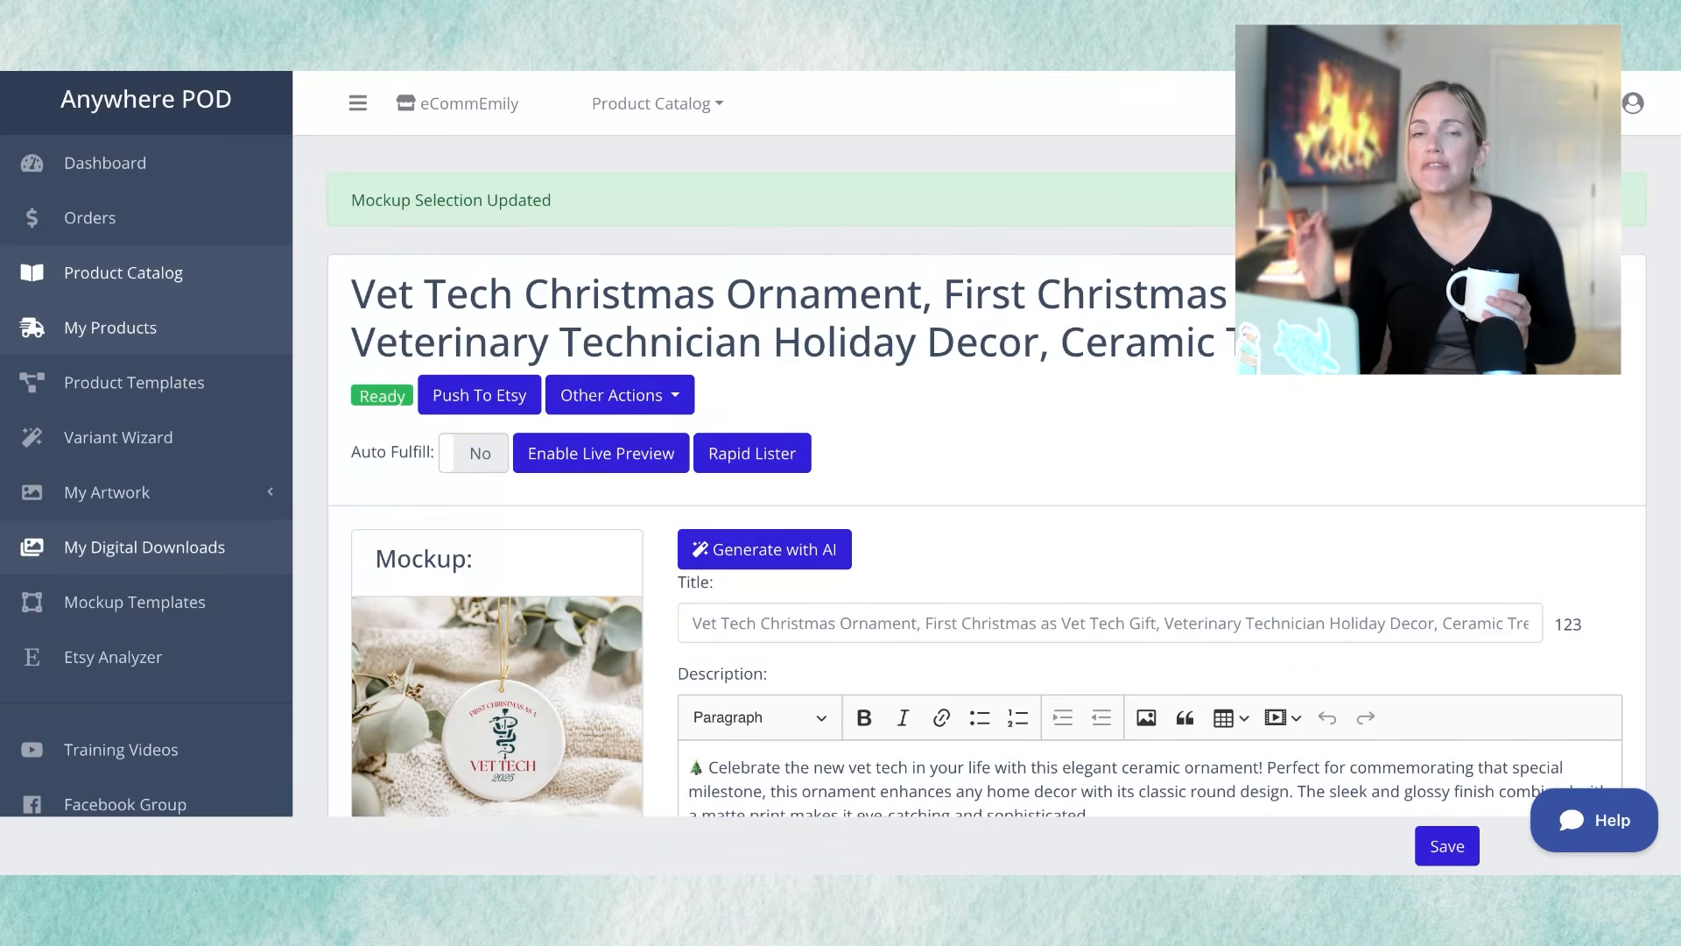
# Step: Open the Rapid Lister for the Vet Tech ornament with five artwork files and generate the product details with AI
pyautogui.click(782, 468)
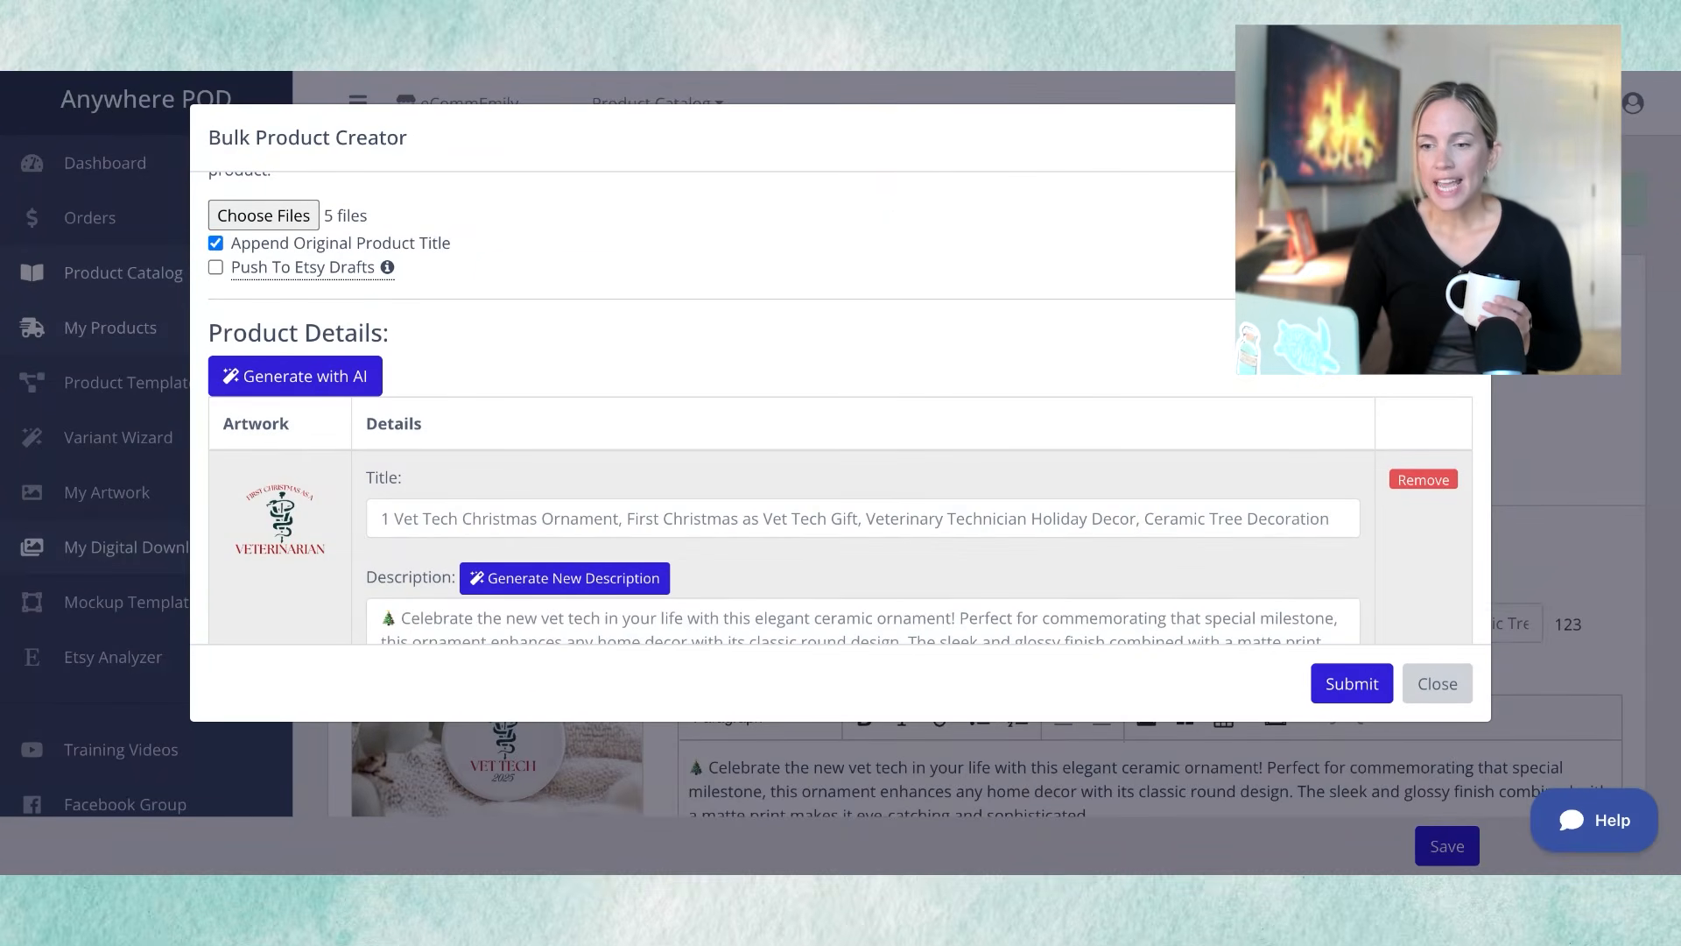
pyautogui.scroll(-3, 281, 489)
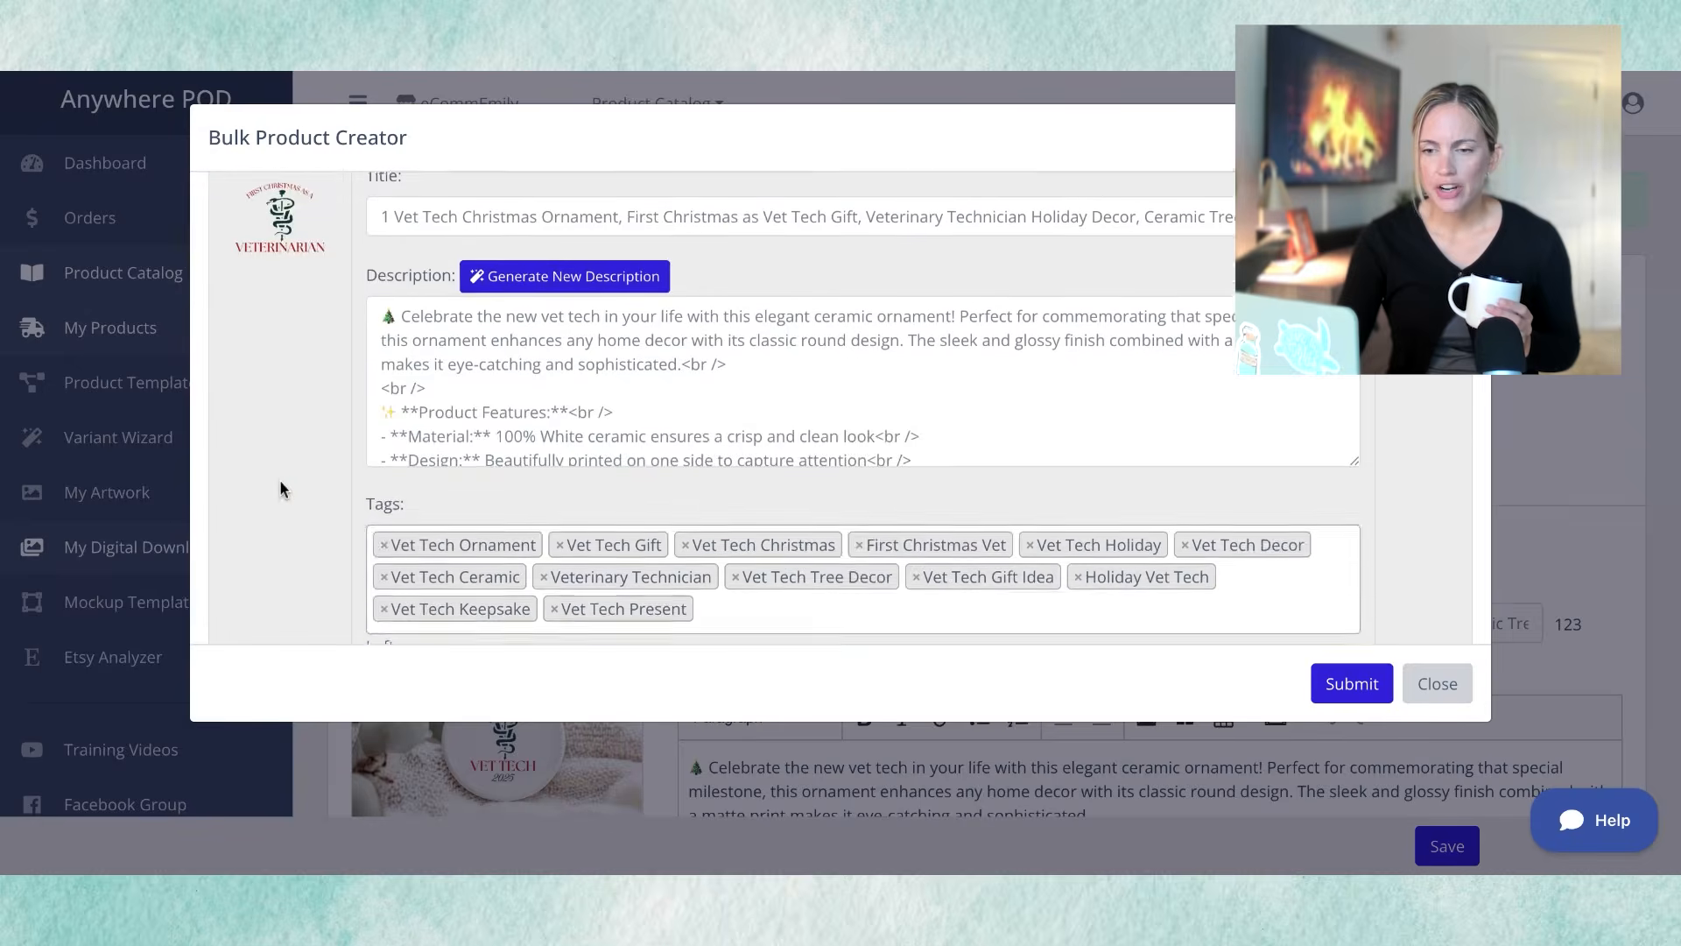
pyautogui.scroll(-5, 280, 488)
pyautogui.scroll(2, 287, 492)
pyautogui.scroll(5, 287, 492)
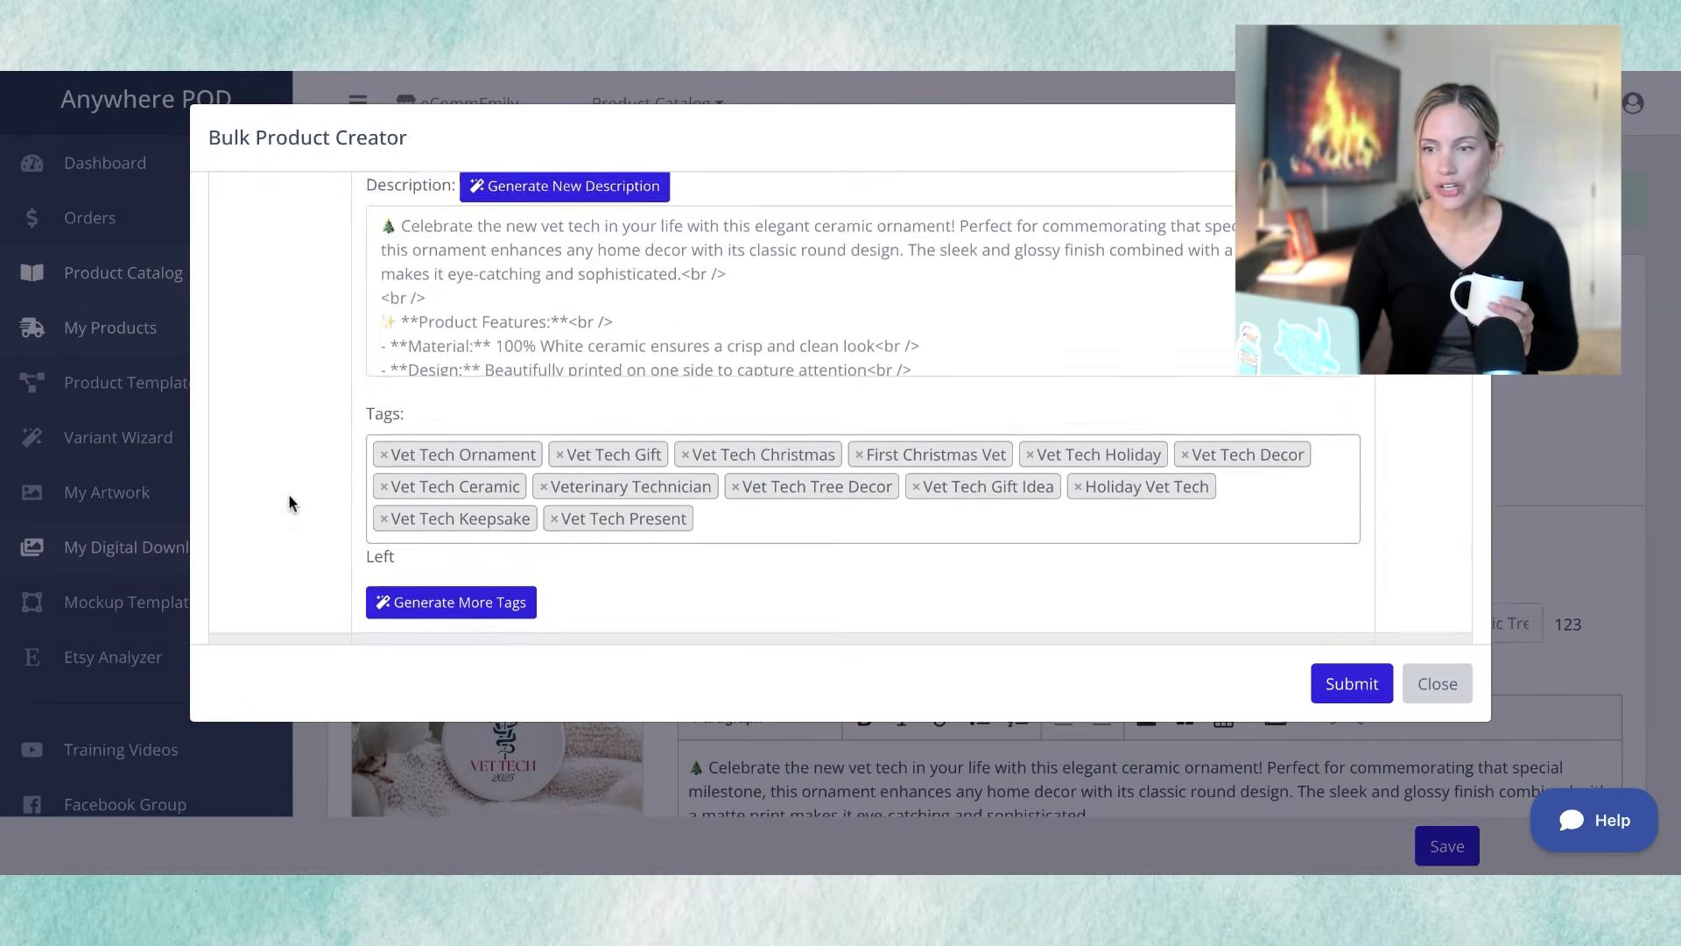
pyautogui.scroll(-1, 288, 492)
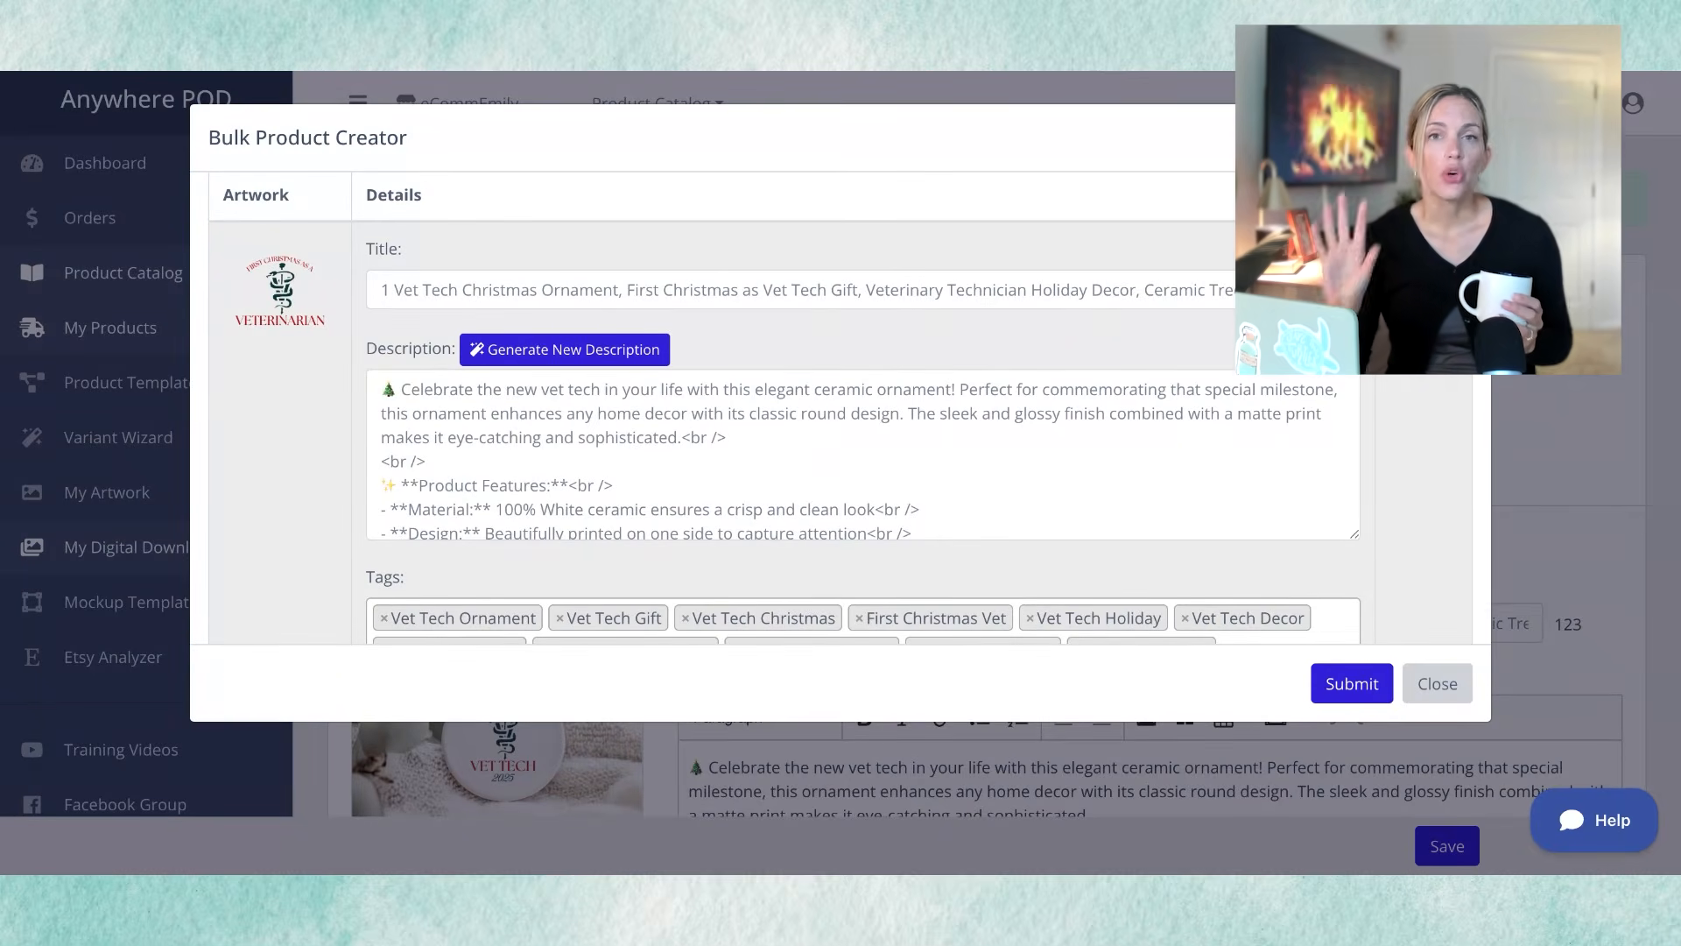
pyautogui.scroll(3, 308, 418)
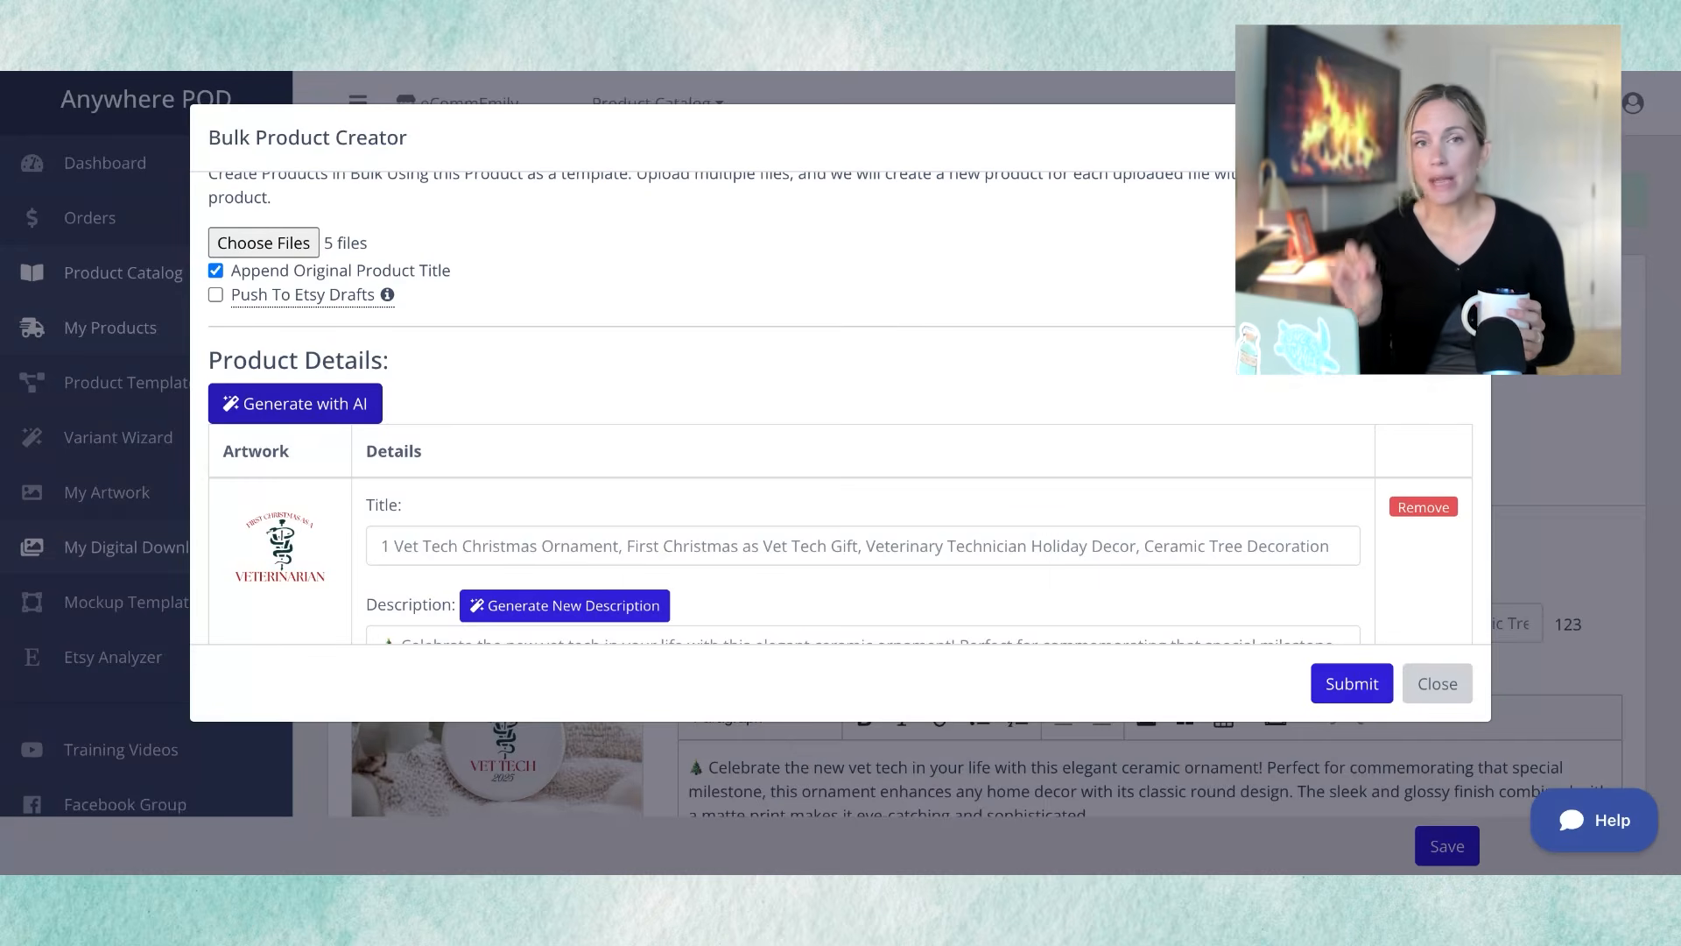
# Step: Review the lawyer ornament's generated title, description and tags, and submit the bulk products for creation
pyautogui.scroll(-2, 841, 408)
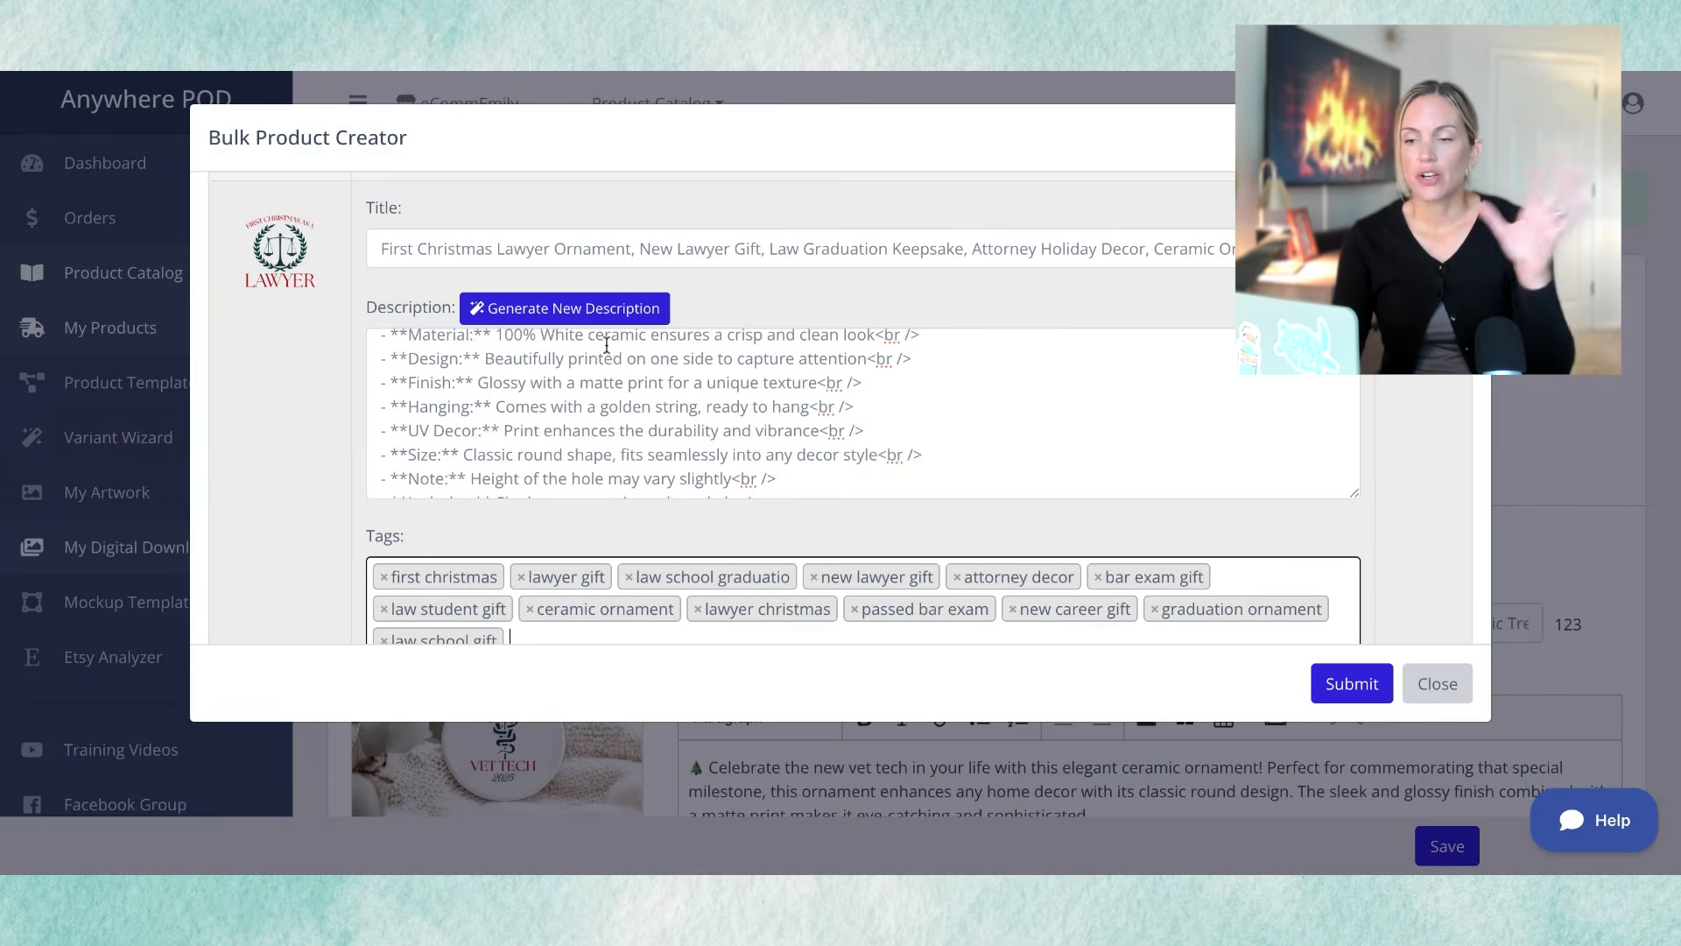
pyautogui.scroll(-2, 592, 346)
pyautogui.scroll(5, 594, 341)
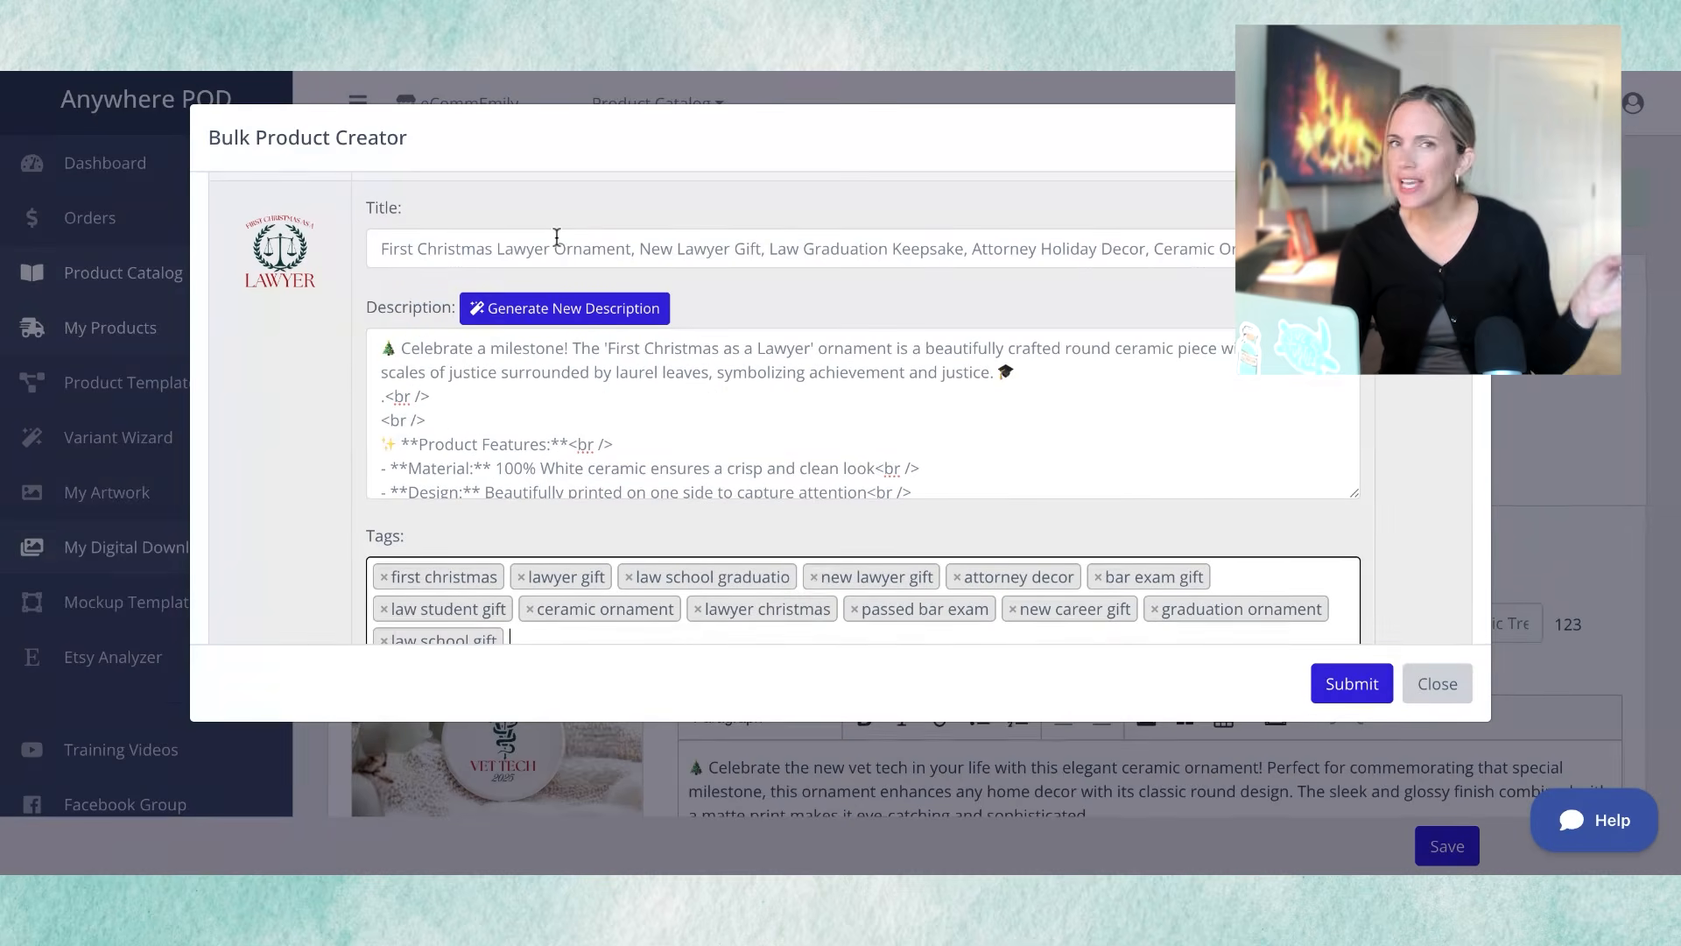
pyautogui.scroll(-1, 626, 373)
pyautogui.scroll(-2, 626, 373)
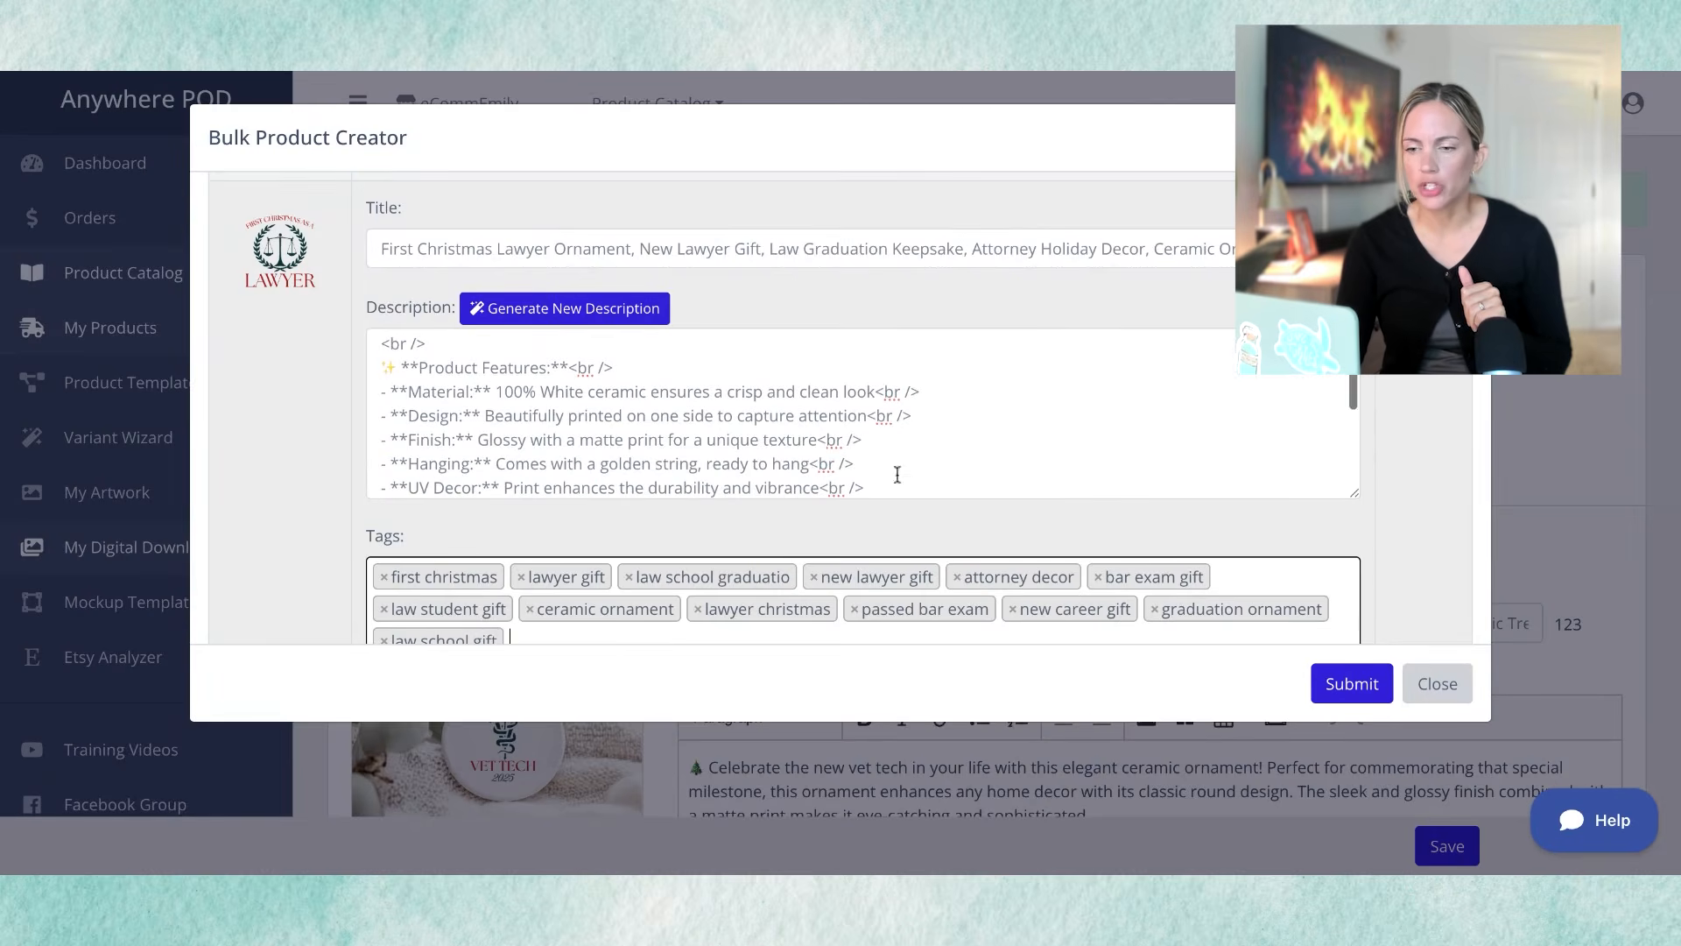
pyautogui.scroll(-3, 980, 525)
pyautogui.scroll(-1, 700, 585)
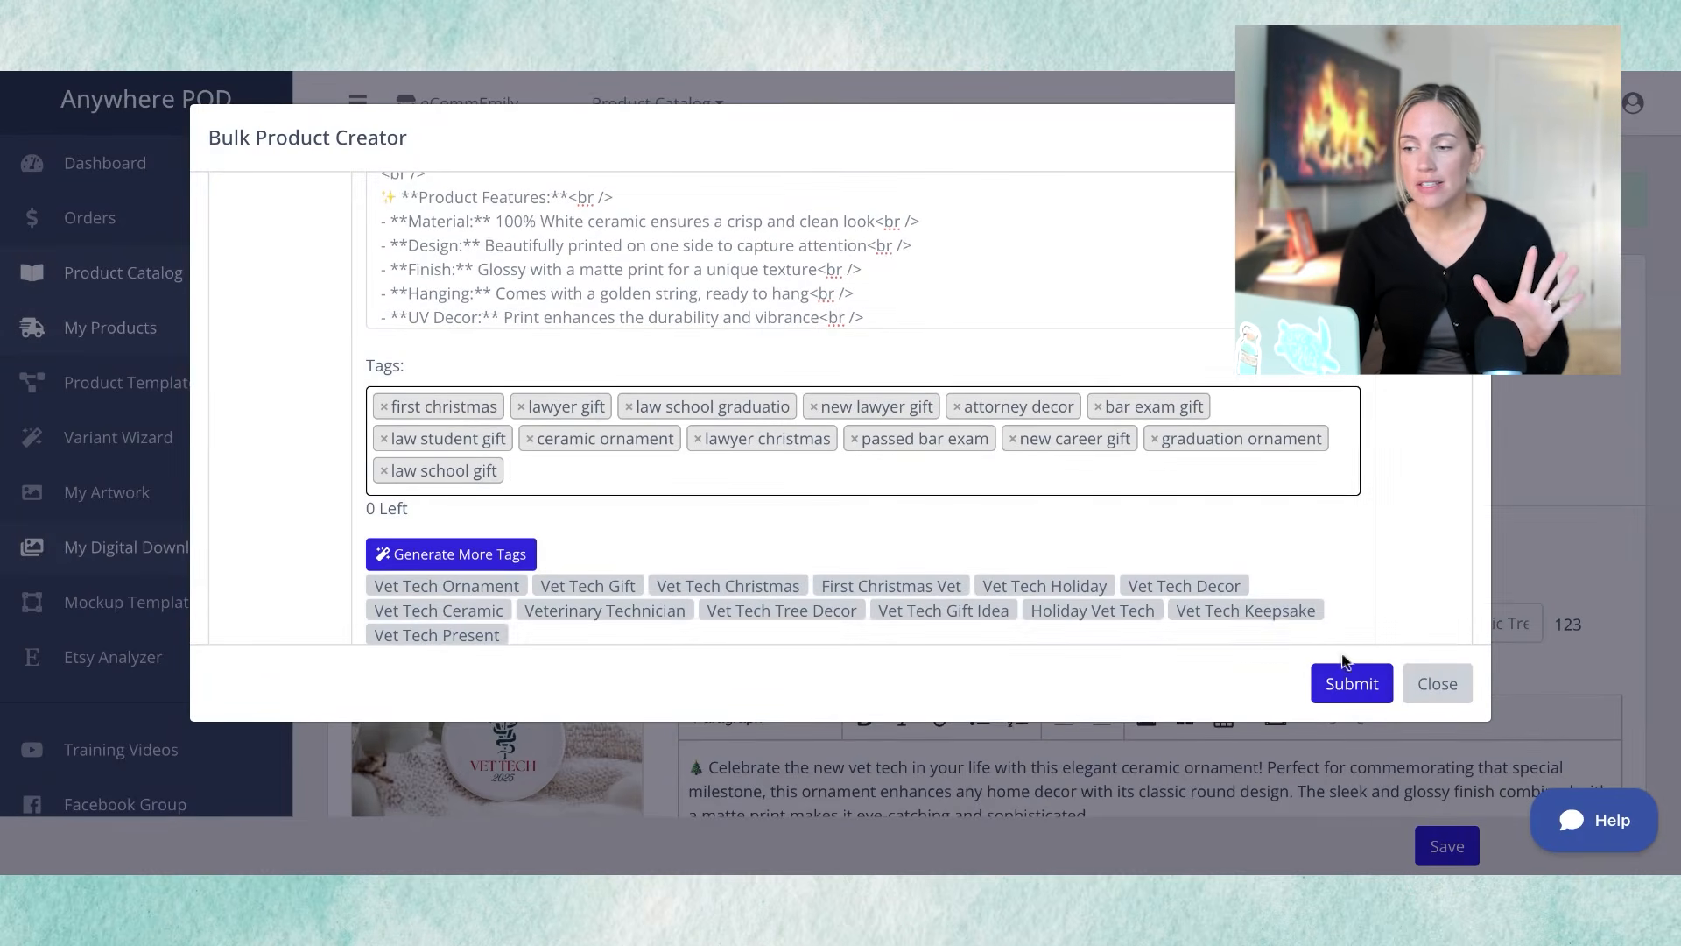
pyautogui.click(1344, 683)
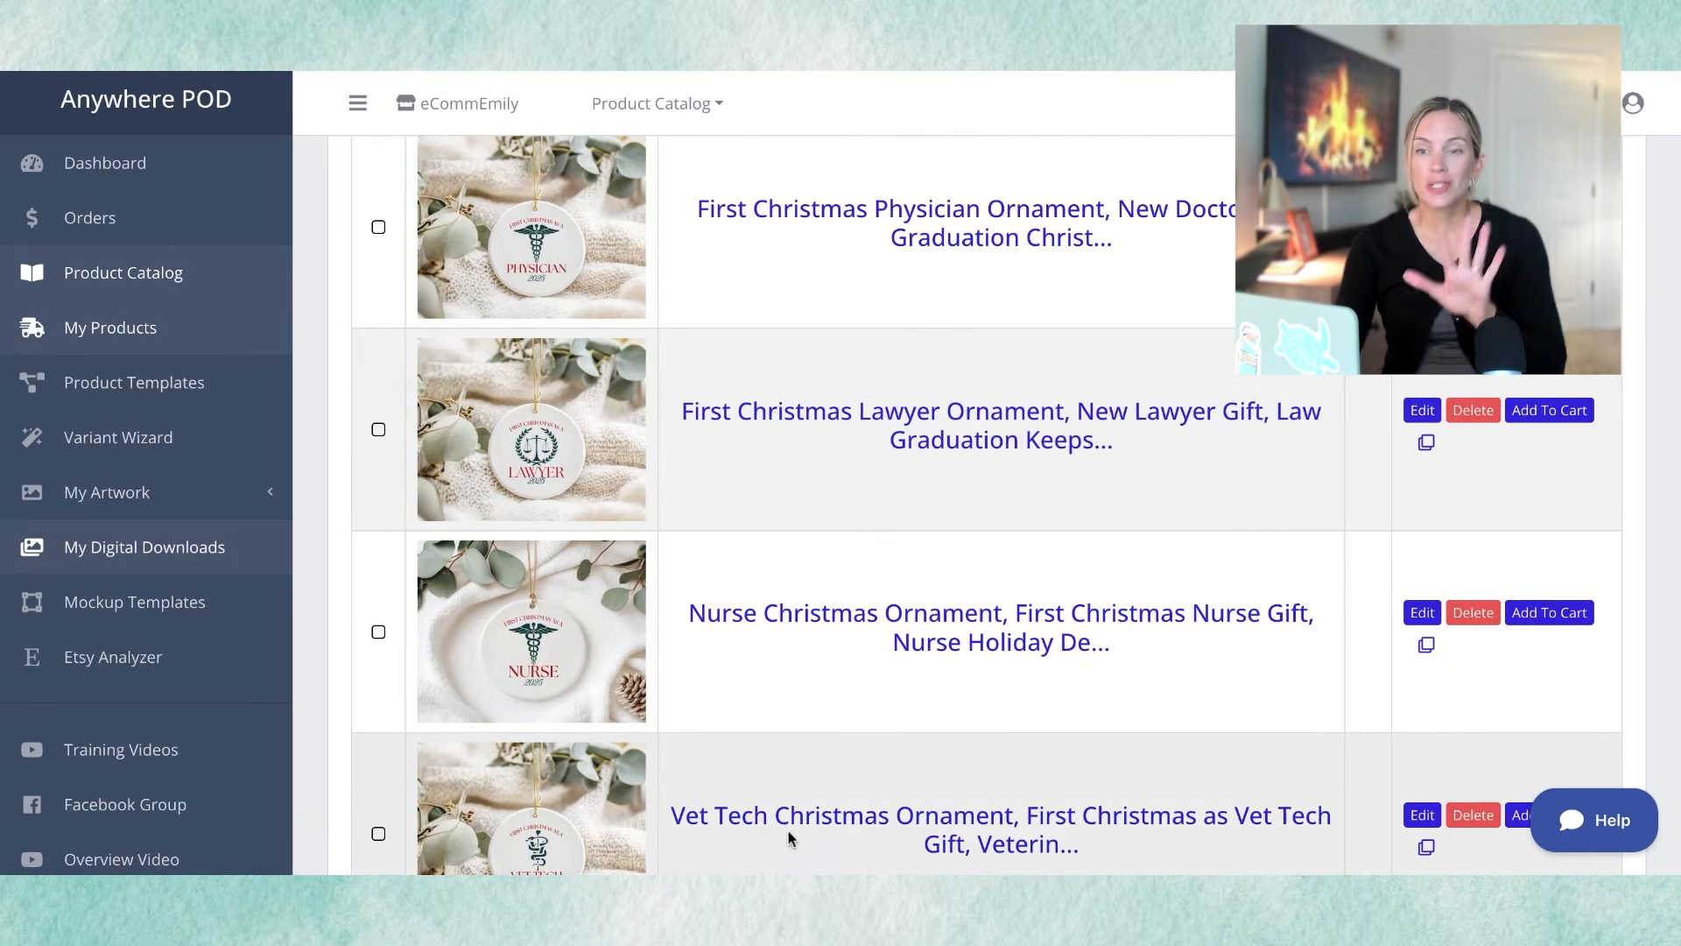
# Step: Open the First Christmas Lawyer Ornament product and examine its mockup, description, front artwork, tags and variants
pyautogui.scroll(-1, 666, 827)
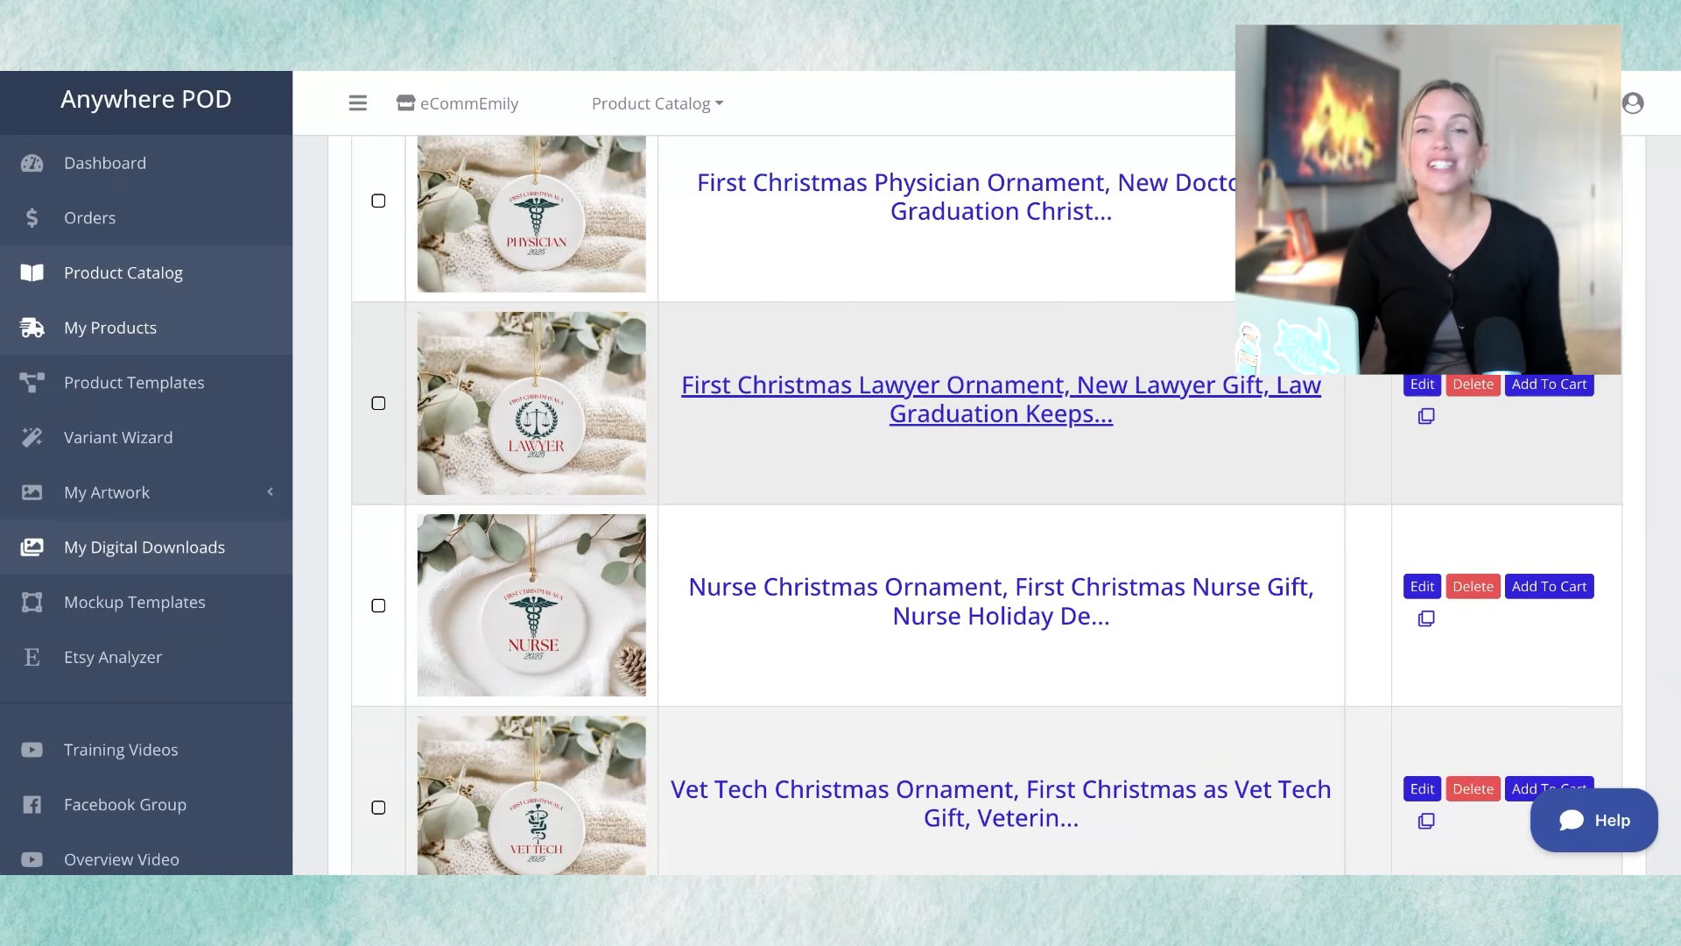
pyautogui.click(1000, 386)
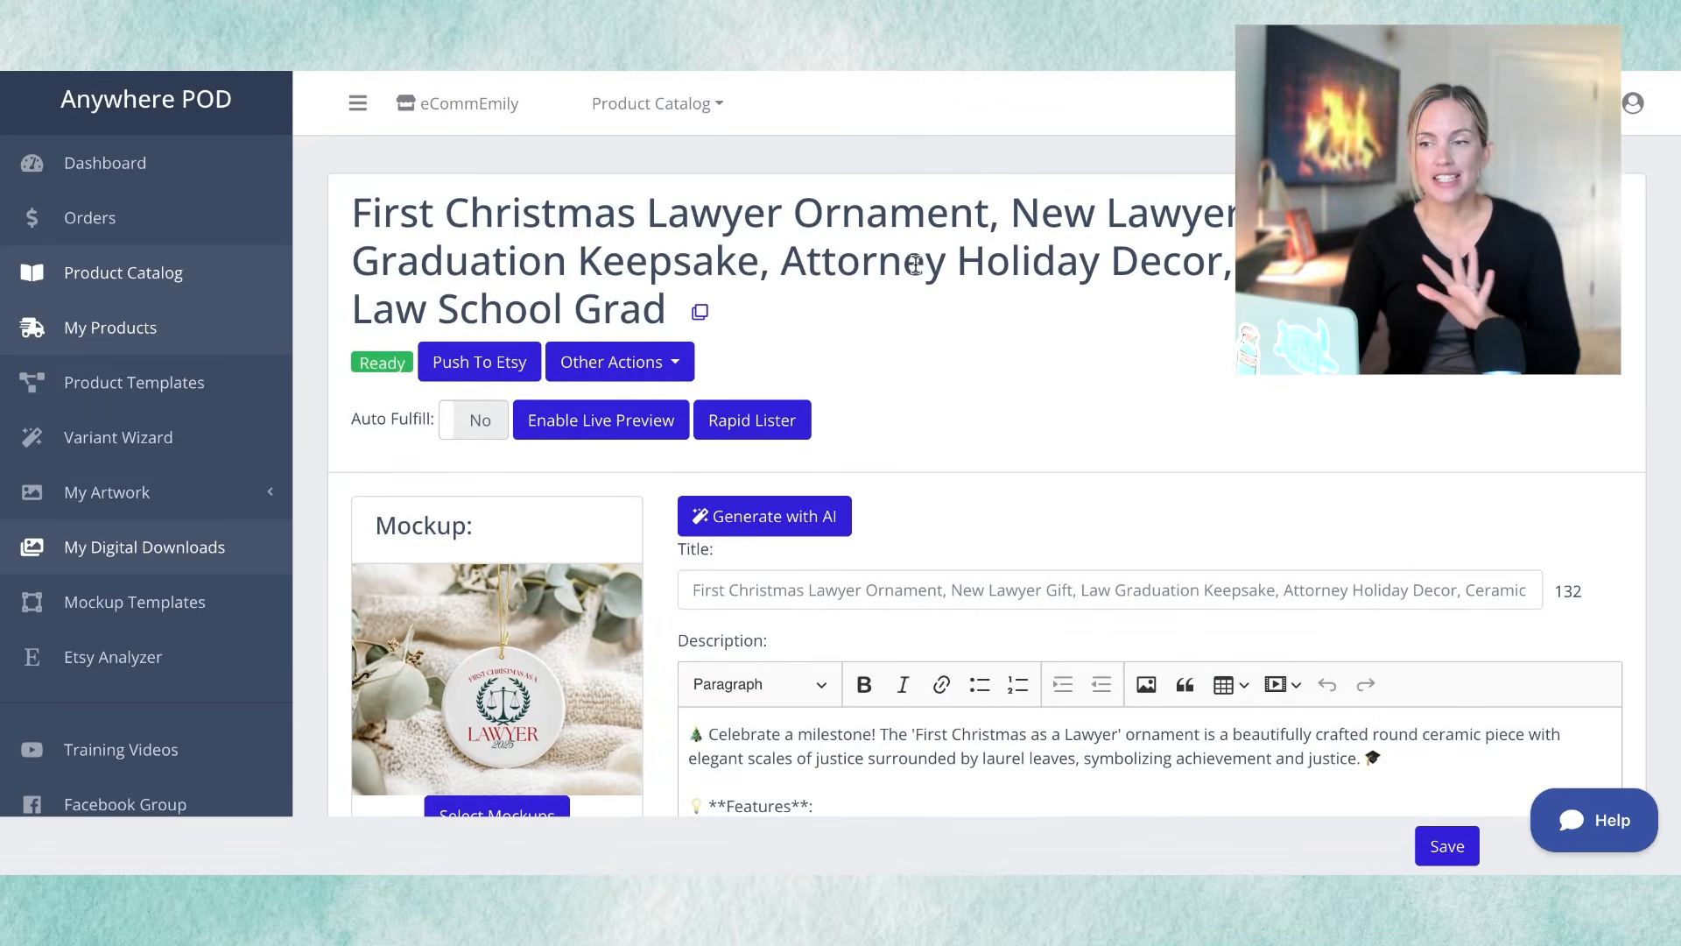
pyautogui.scroll(-1, 913, 263)
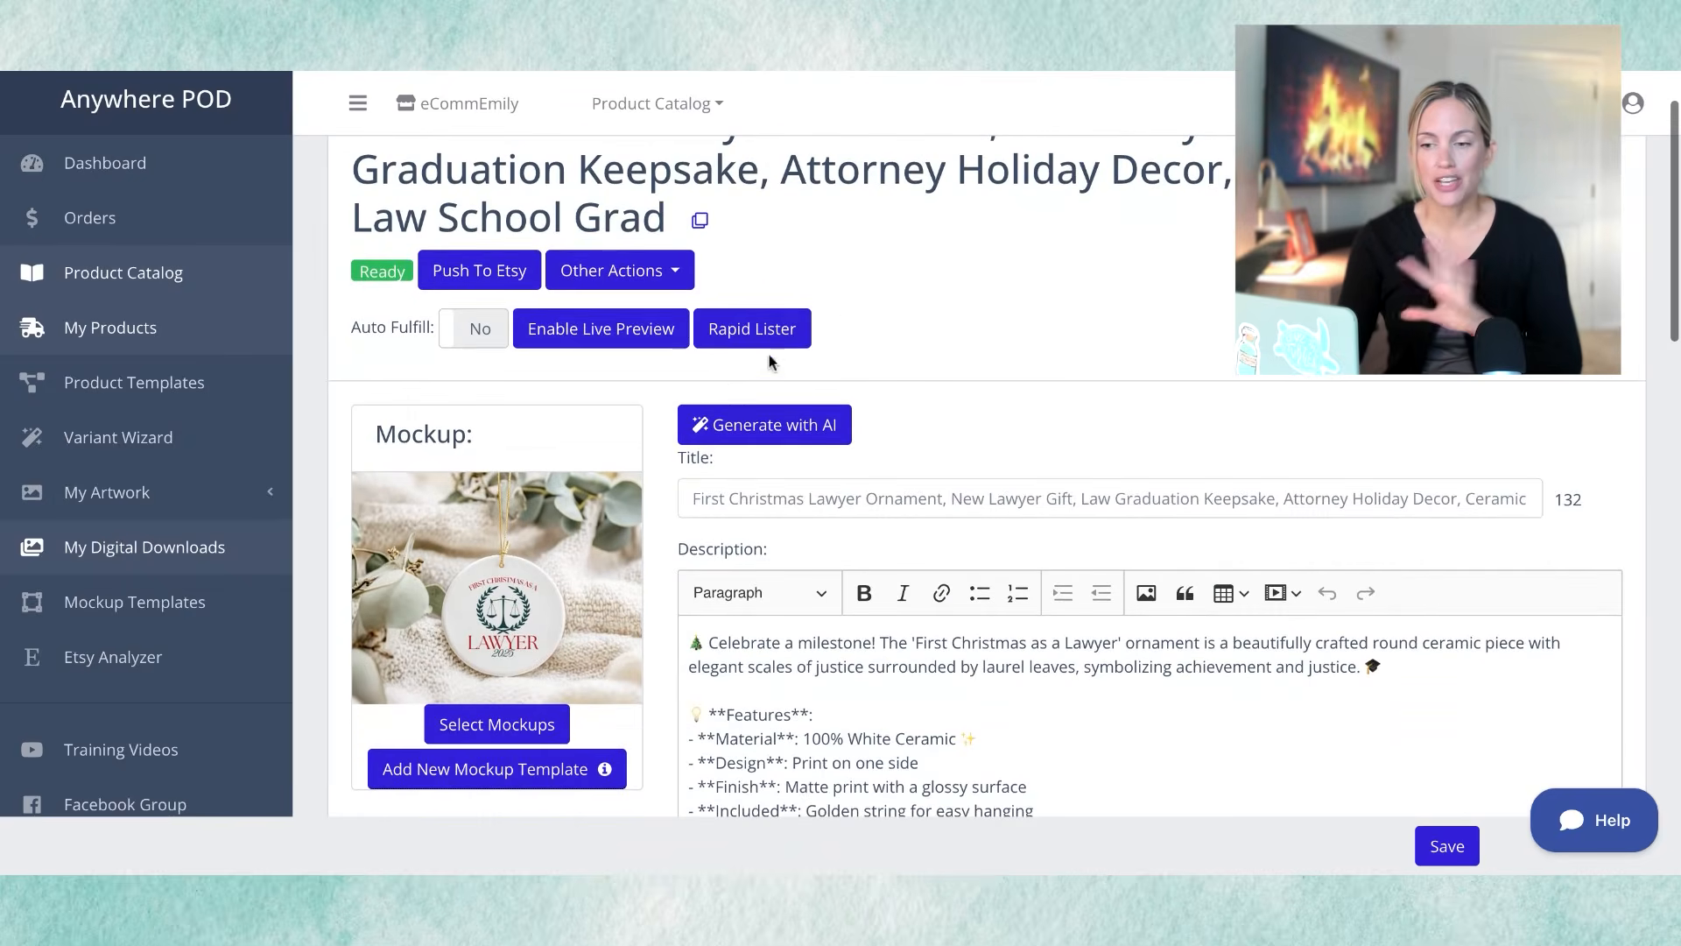
pyautogui.scroll(-3, 539, 523)
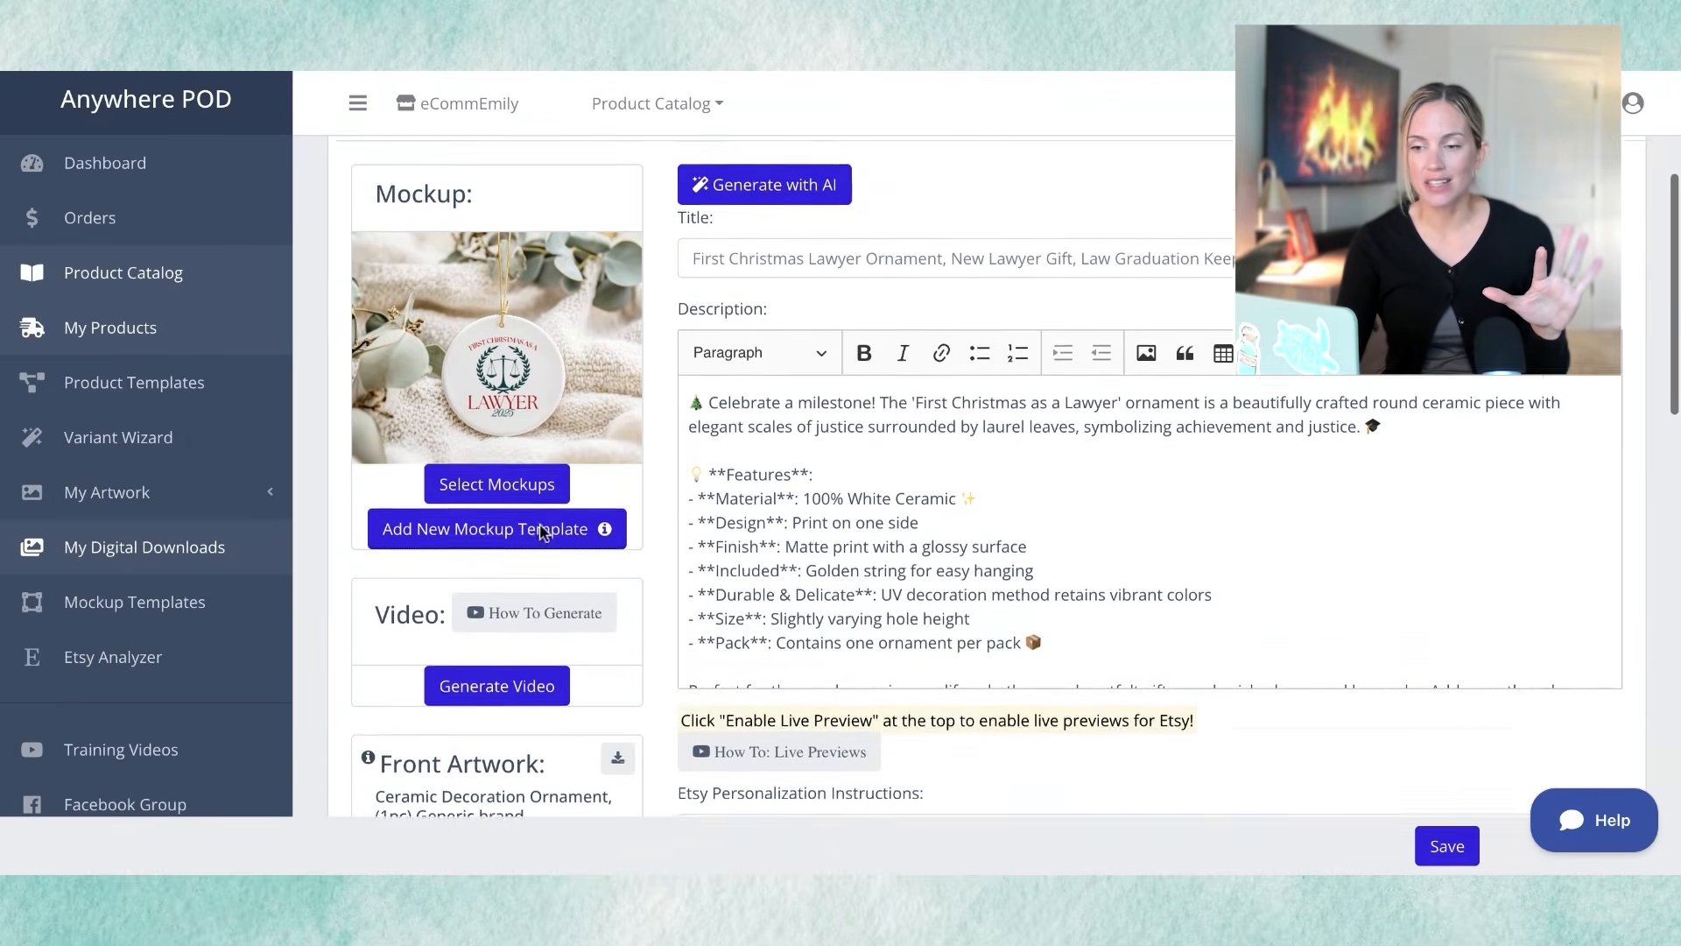
pyautogui.scroll(-2, 539, 523)
pyautogui.scroll(-2, 555, 729)
pyautogui.scroll(-1, 487, 760)
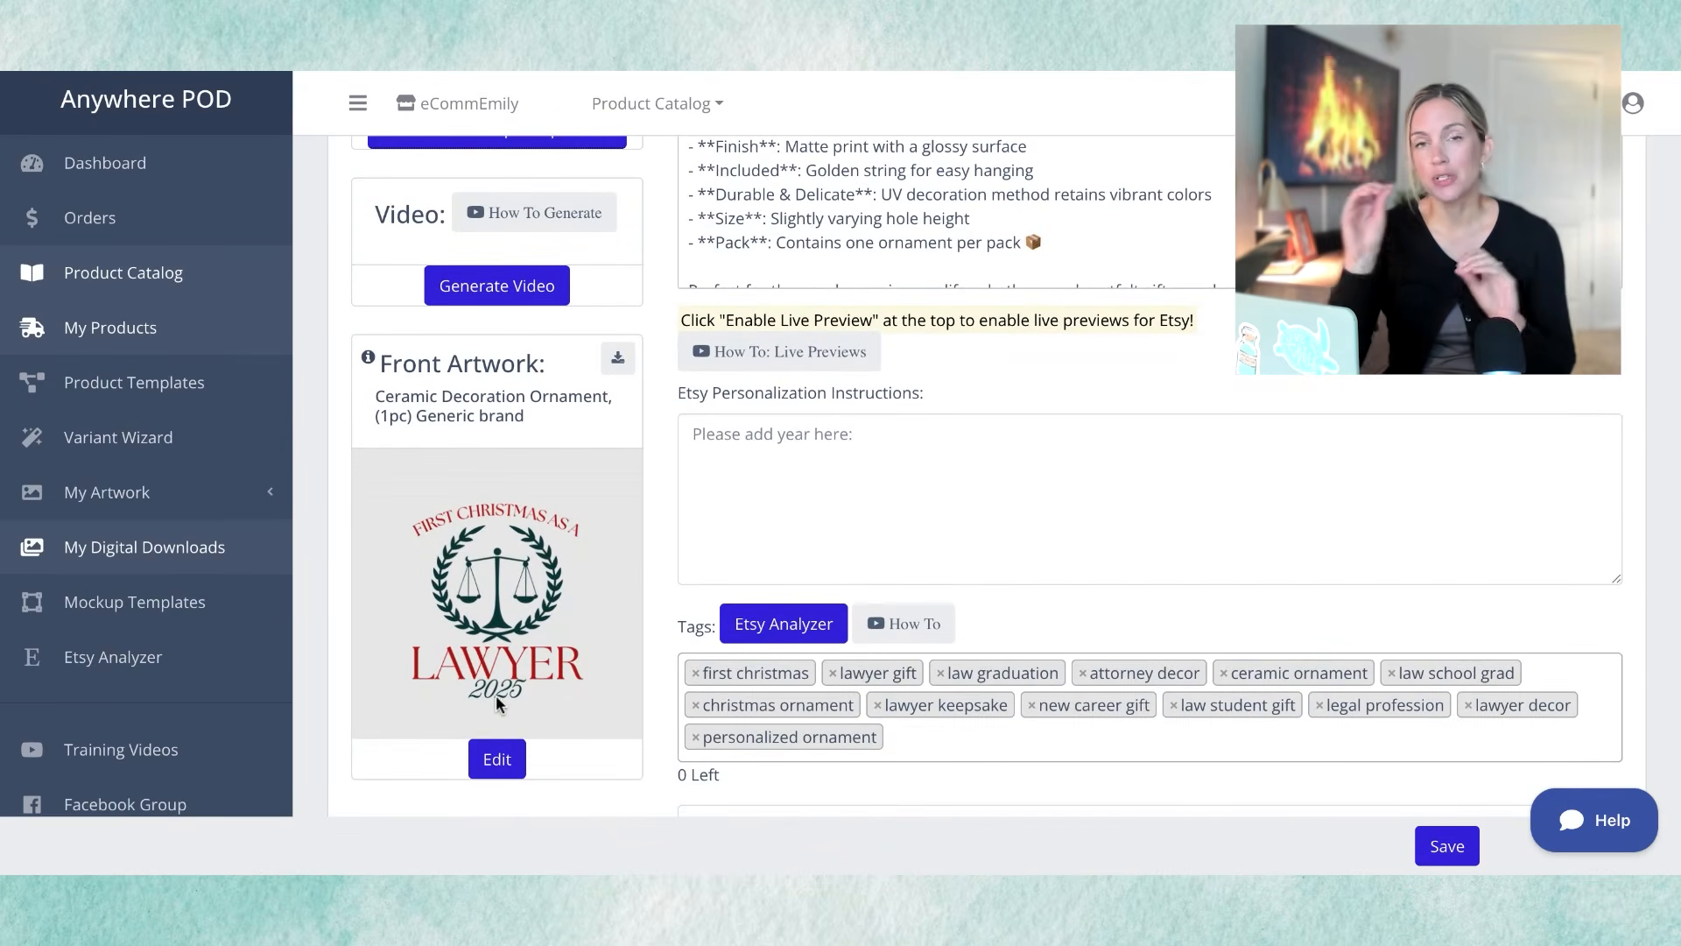
pyautogui.scroll(-7, 497, 700)
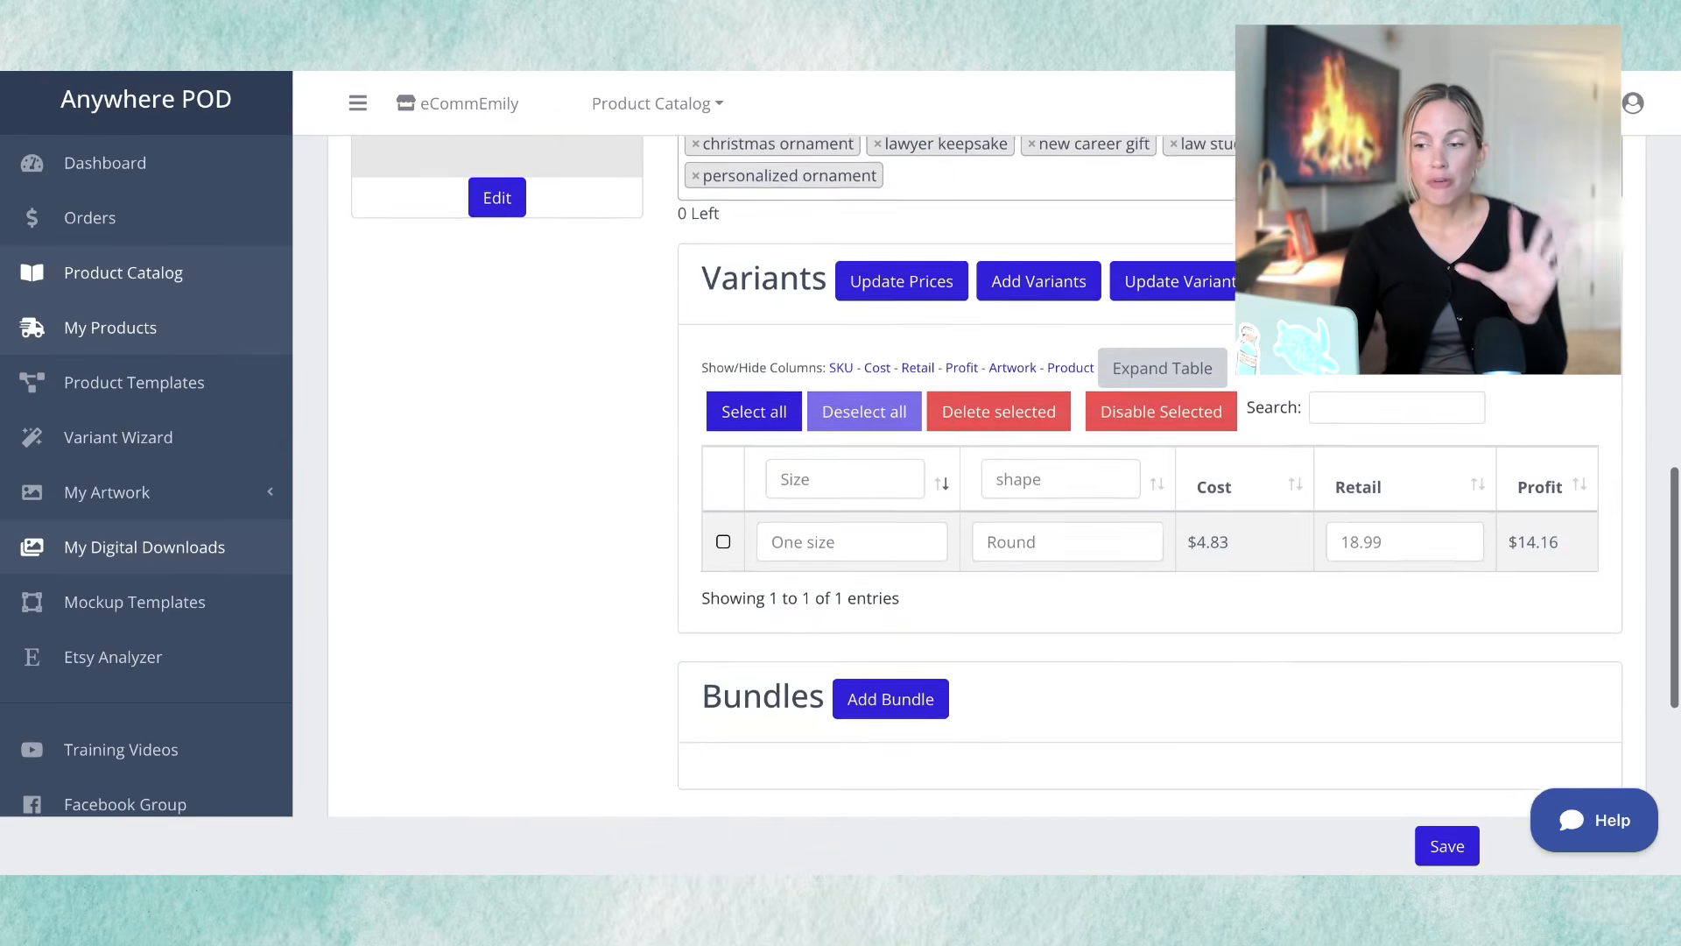
pyautogui.scroll(10, 1007, 464)
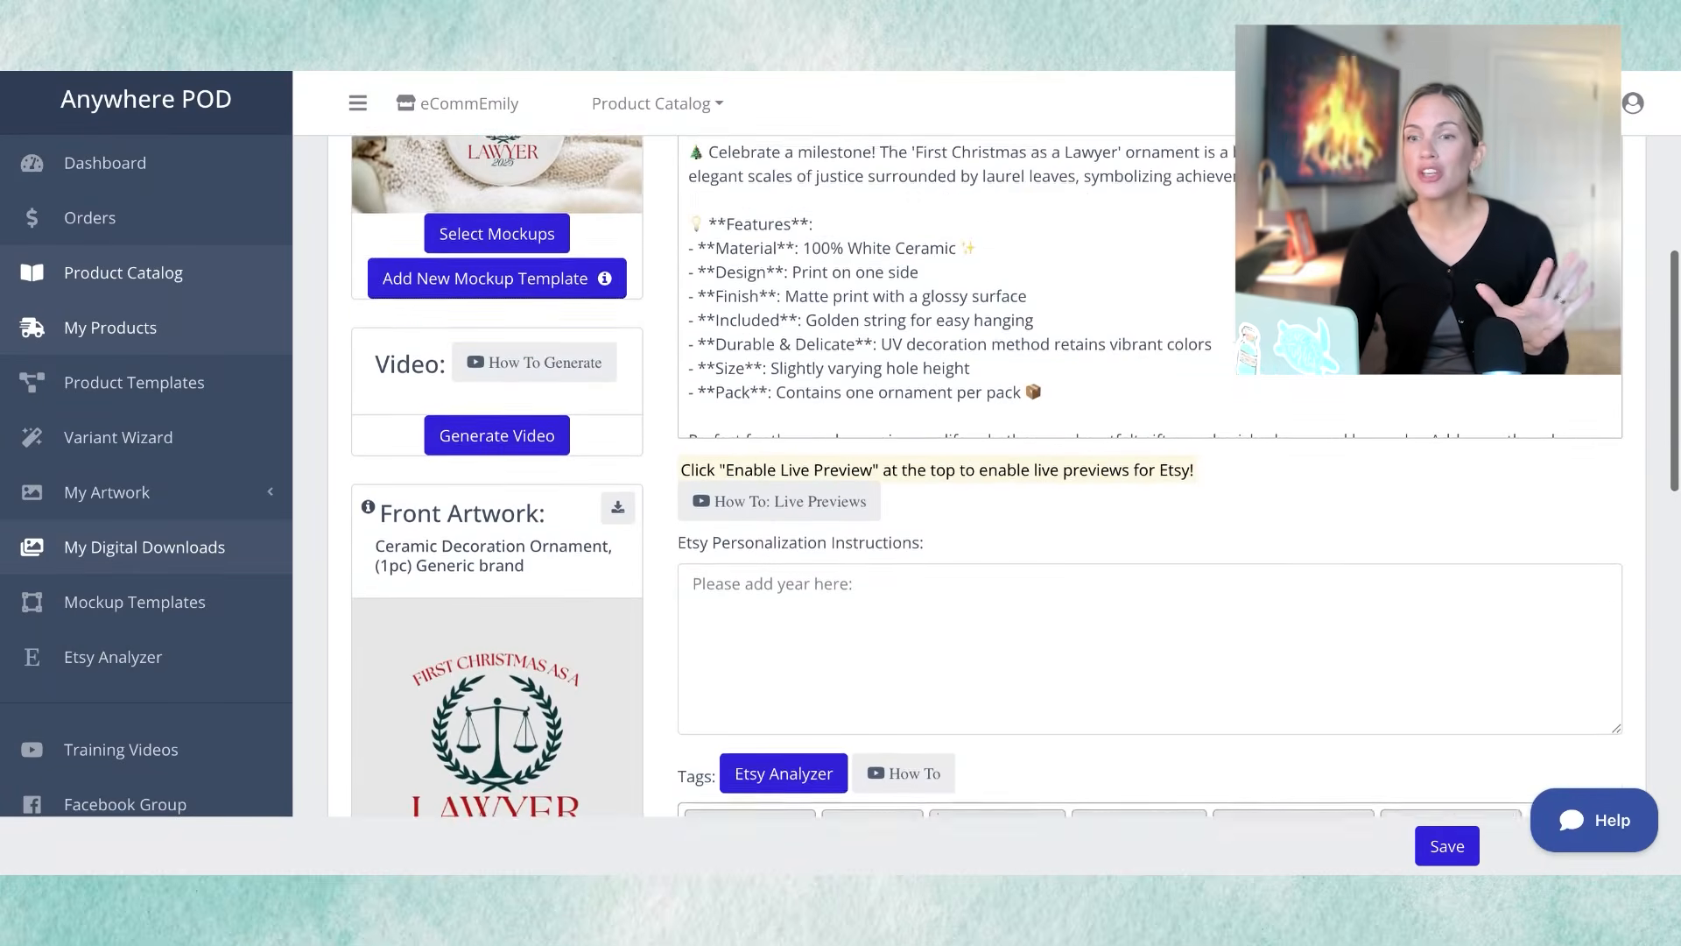
pyautogui.scroll(3, 1007, 464)
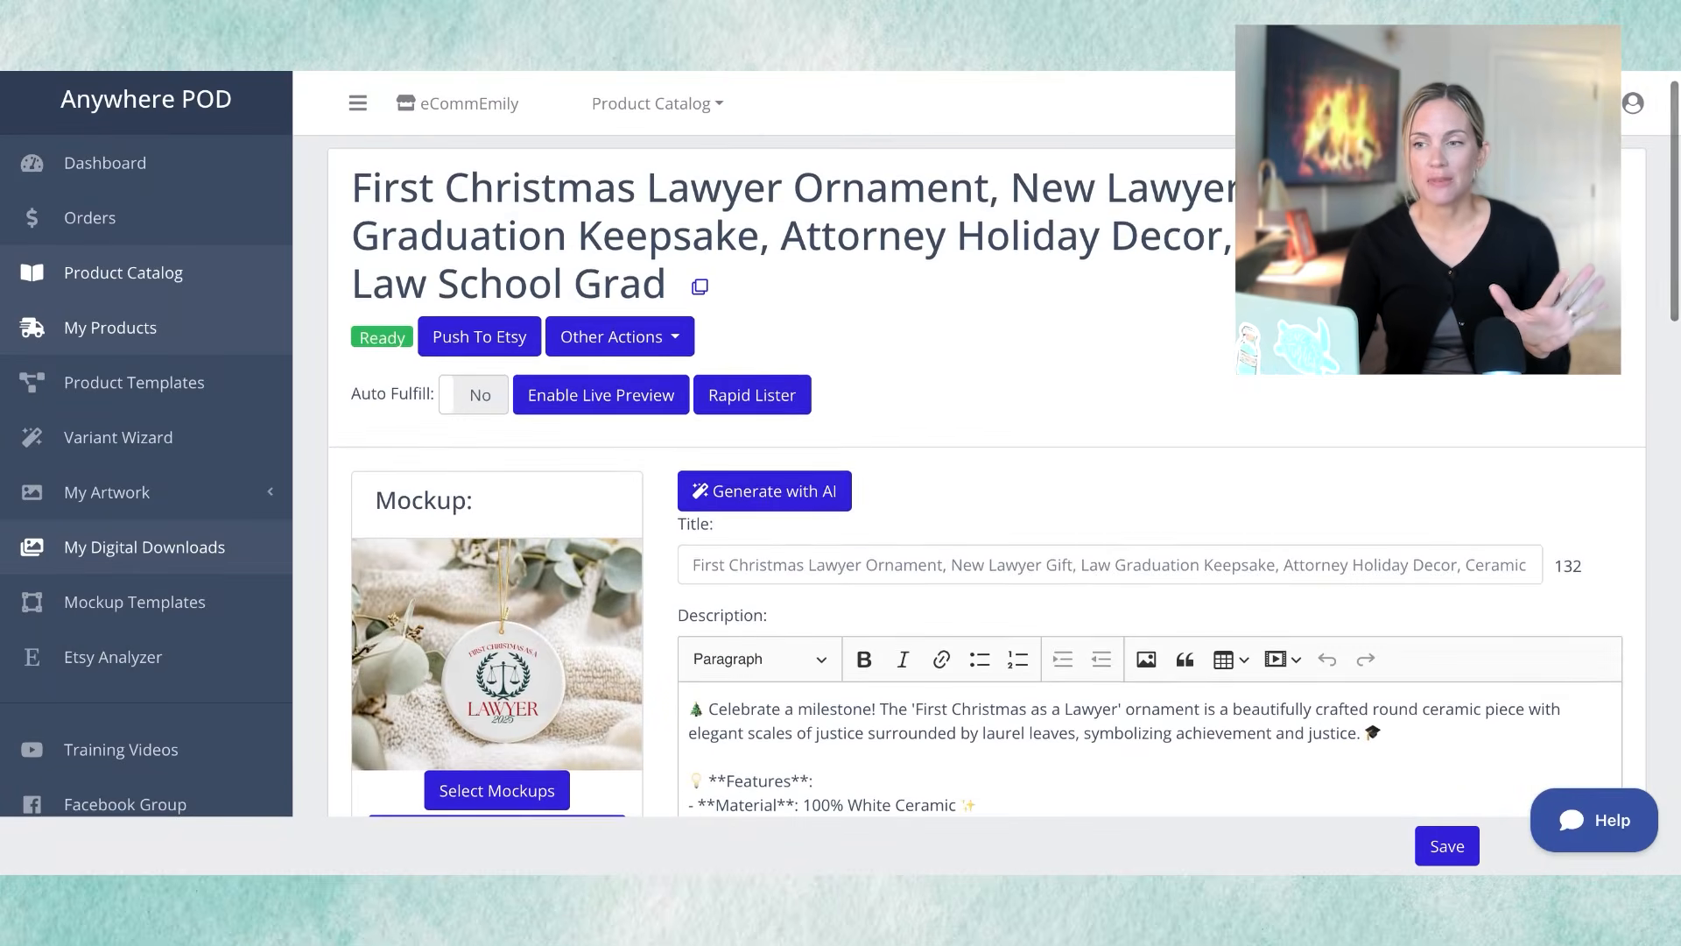